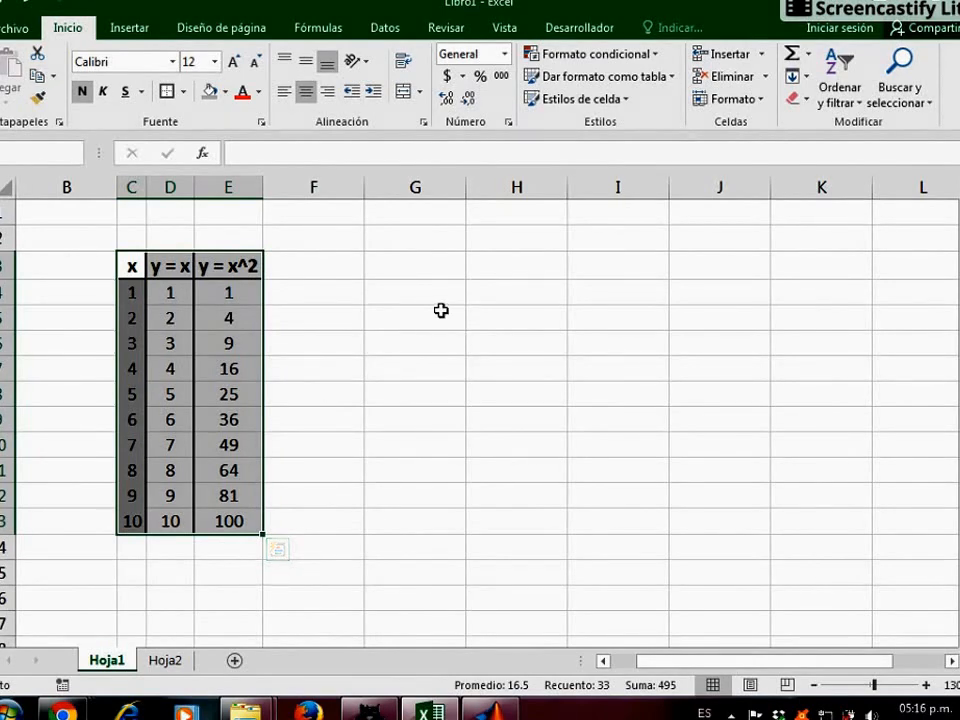
click(360, 318)
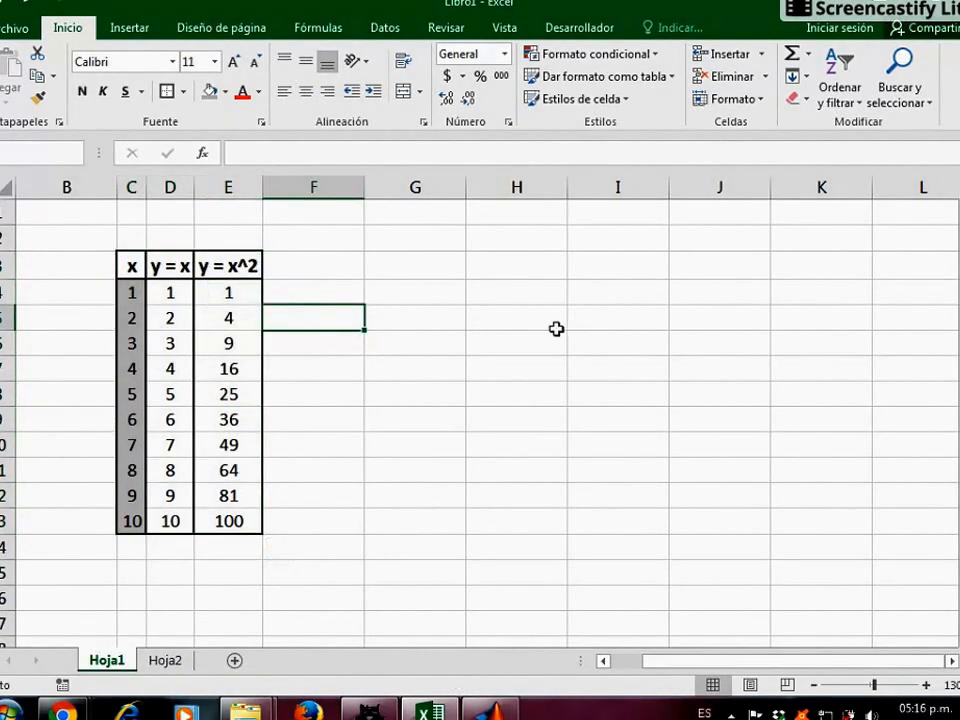
click(501, 433)
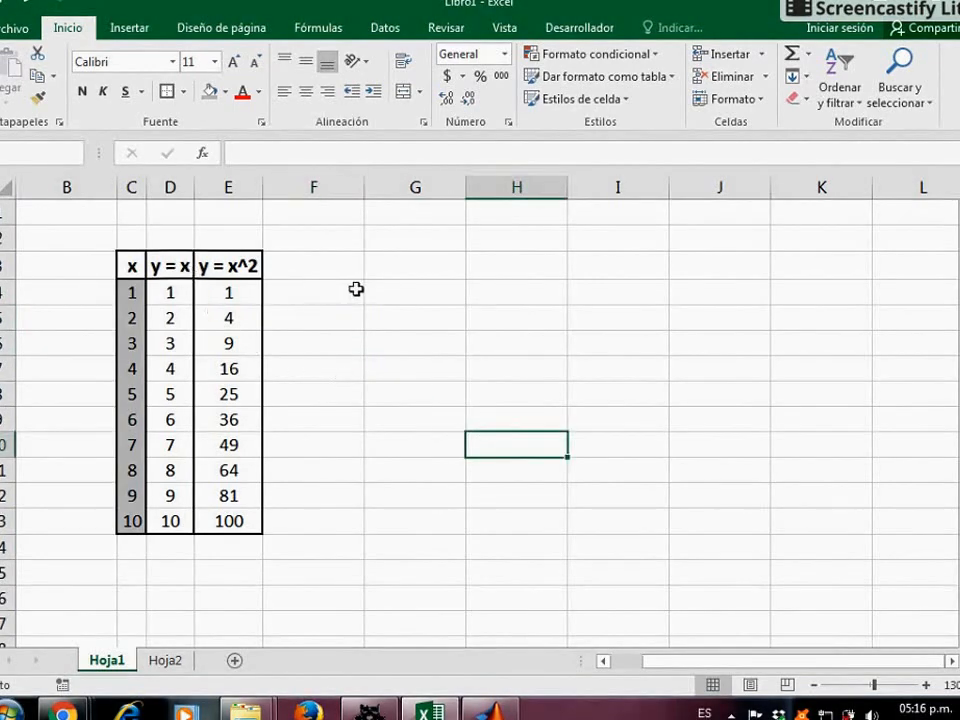
click(165, 270)
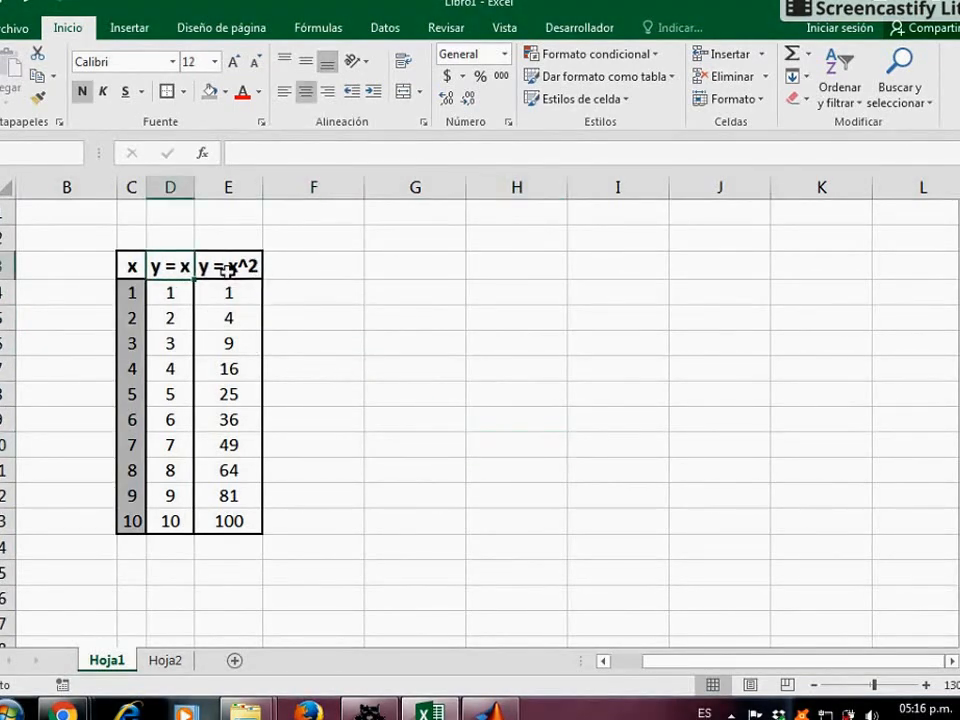
click(228, 268)
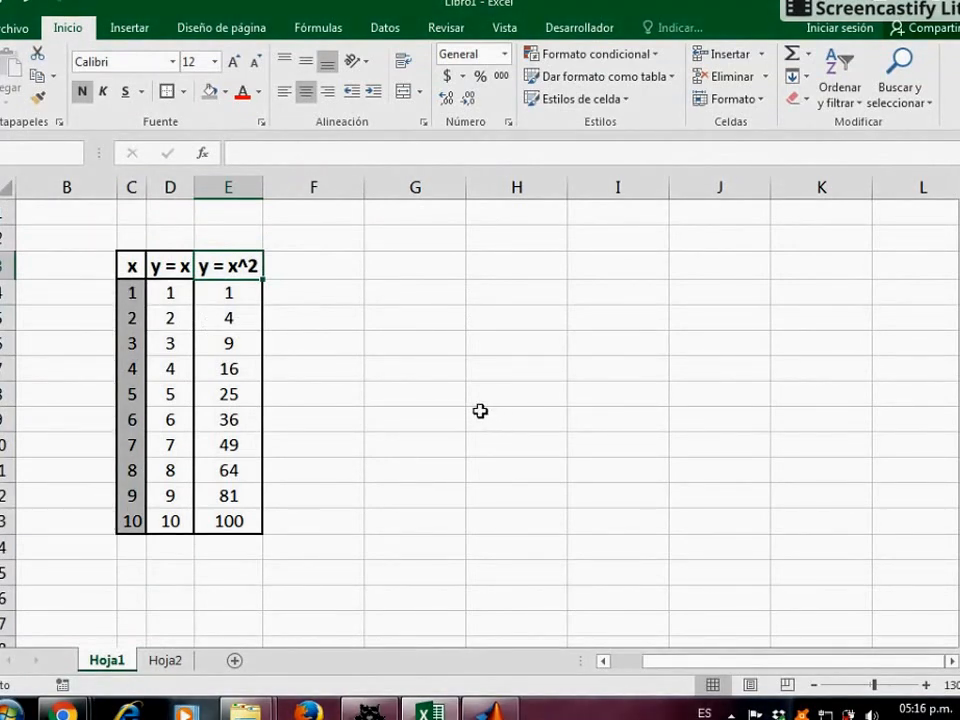
Insert a scatter chart with smooth lines and markers from the whole x, y = x and y = x^2 table on Hoja1
drag(134, 267, 226, 522)
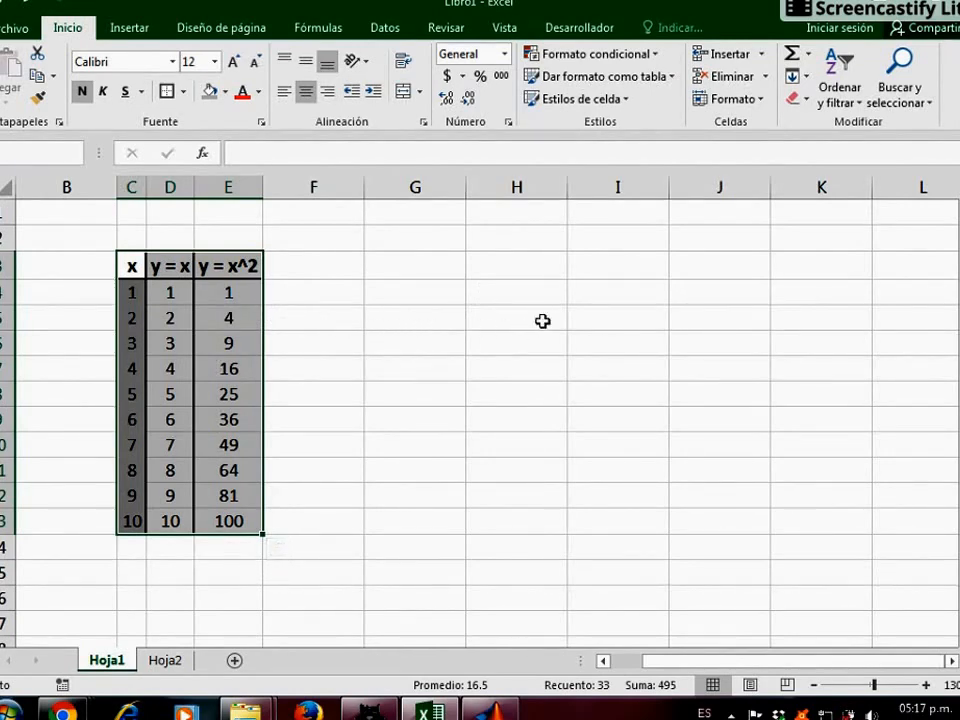
click(128, 30)
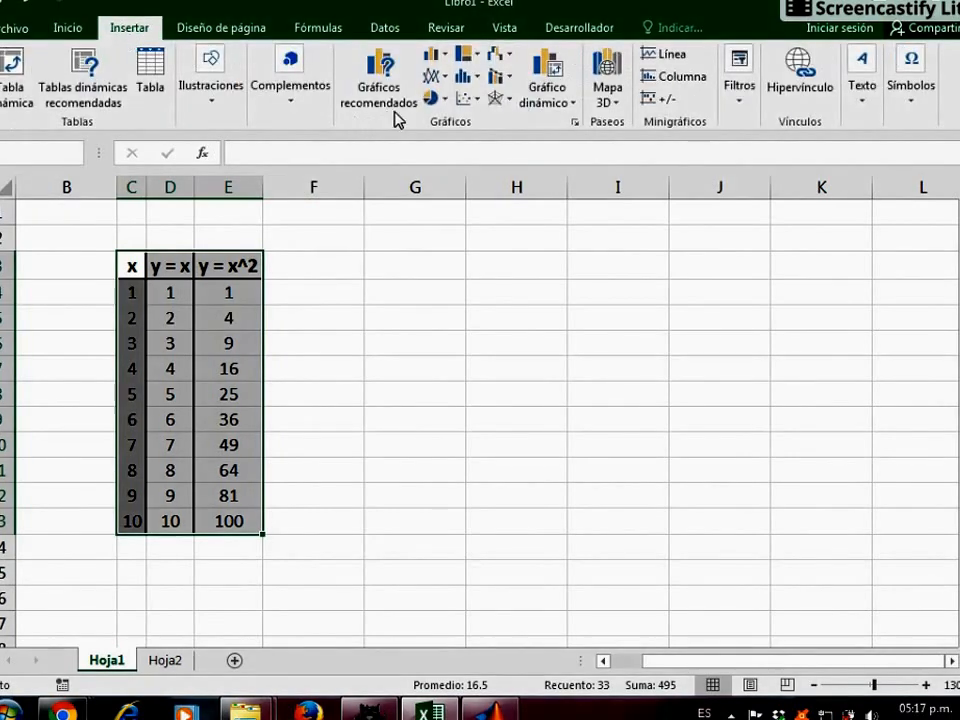
click(476, 99)
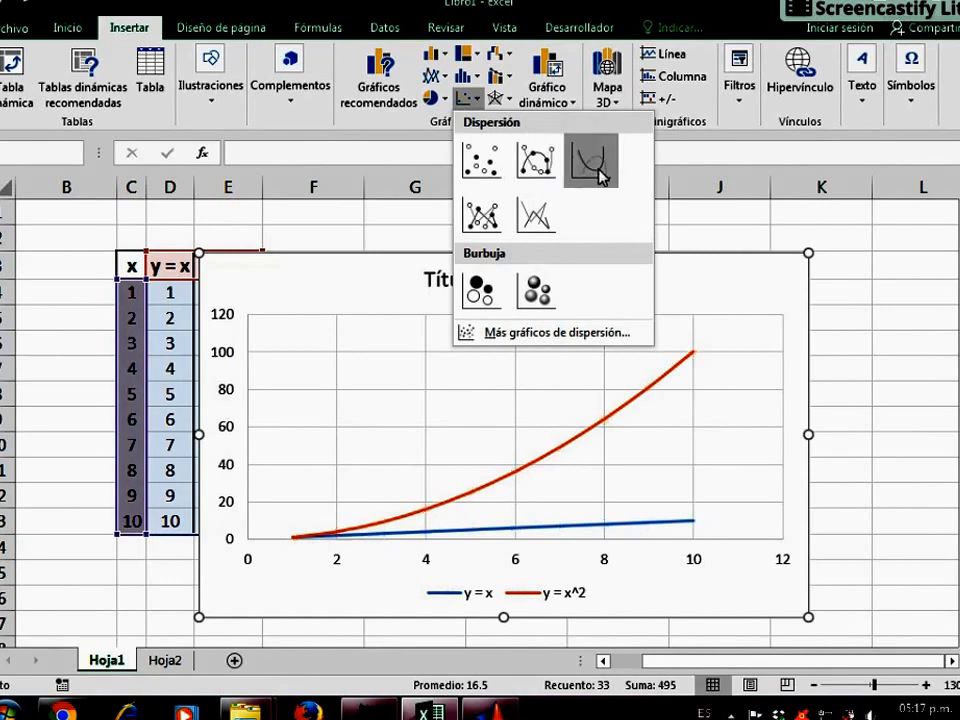
click(537, 163)
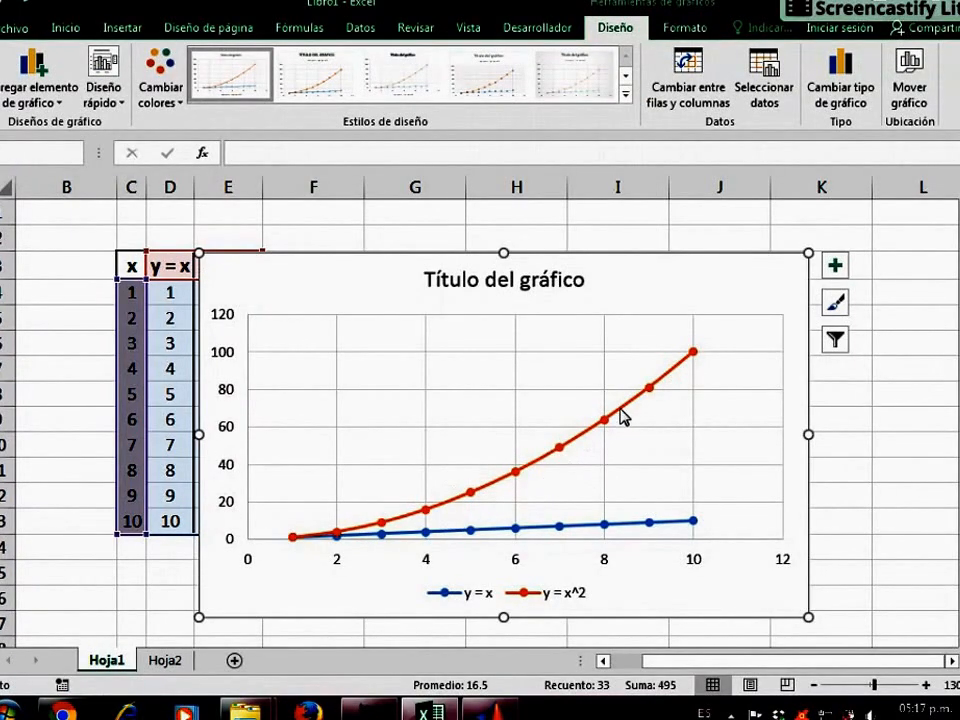
mouse_move(621, 417)
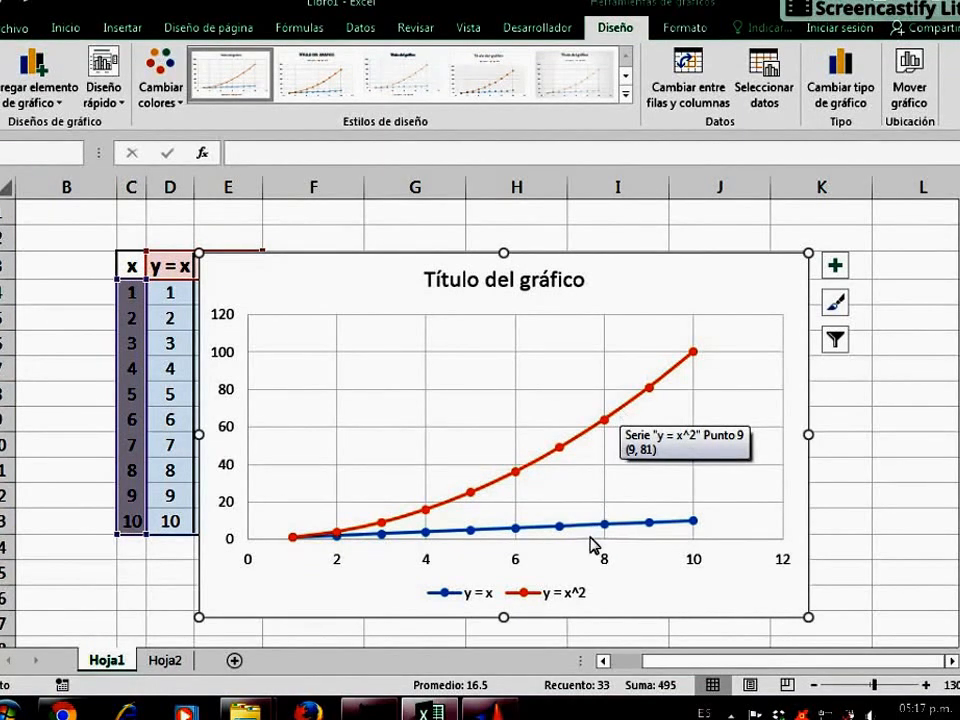
mouse_move(589, 529)
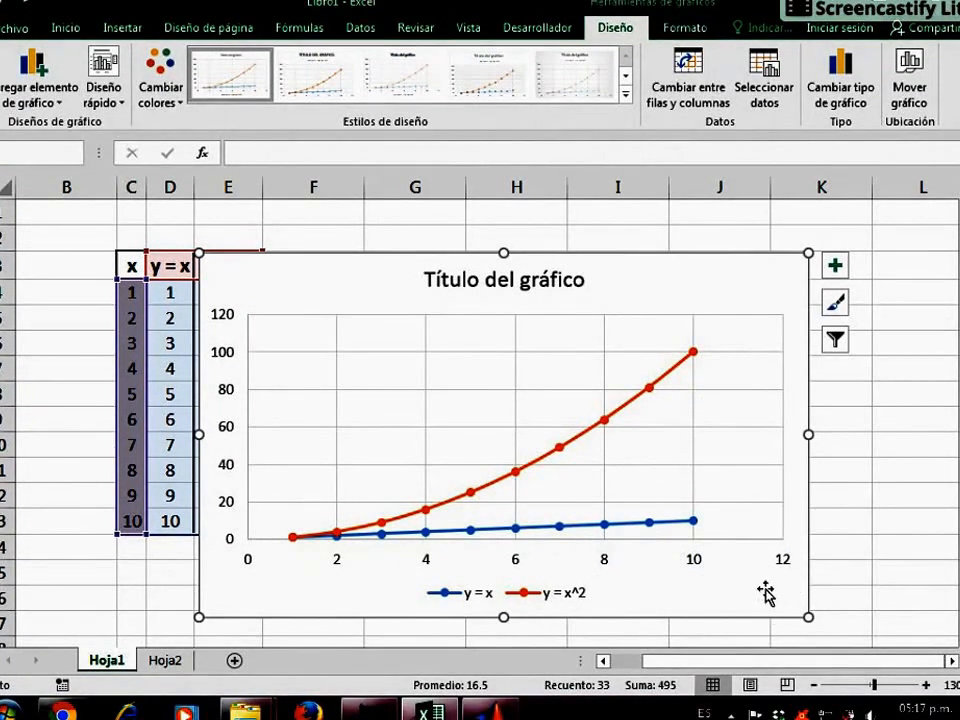
Delete the scatter chart from Hoja1 and switch to sheet Hoja2
key(Delete)
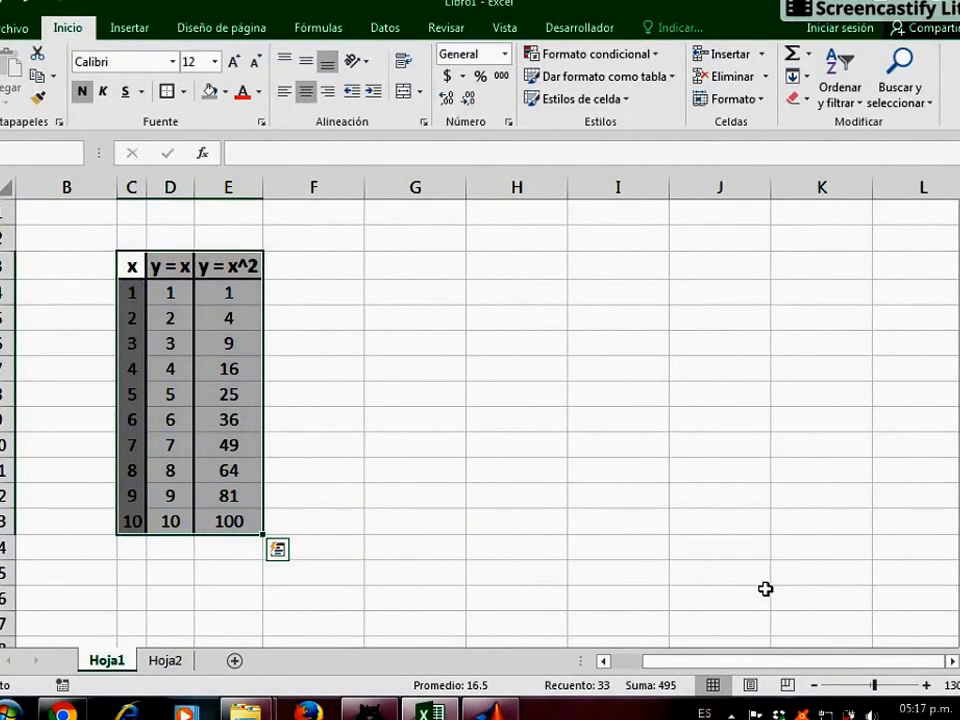
click(438, 448)
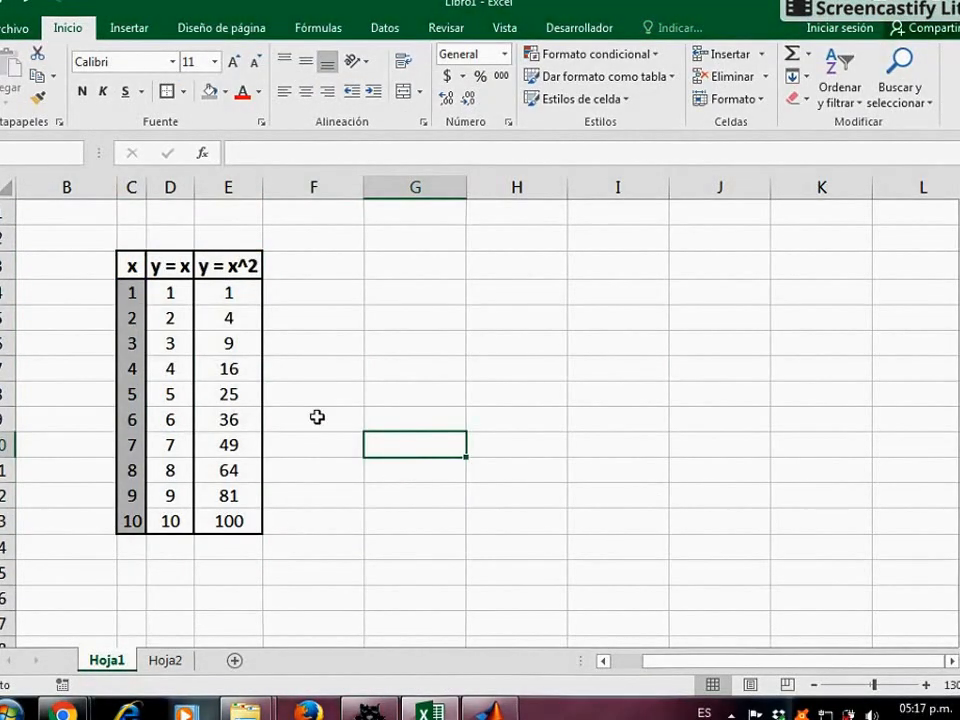
click(166, 664)
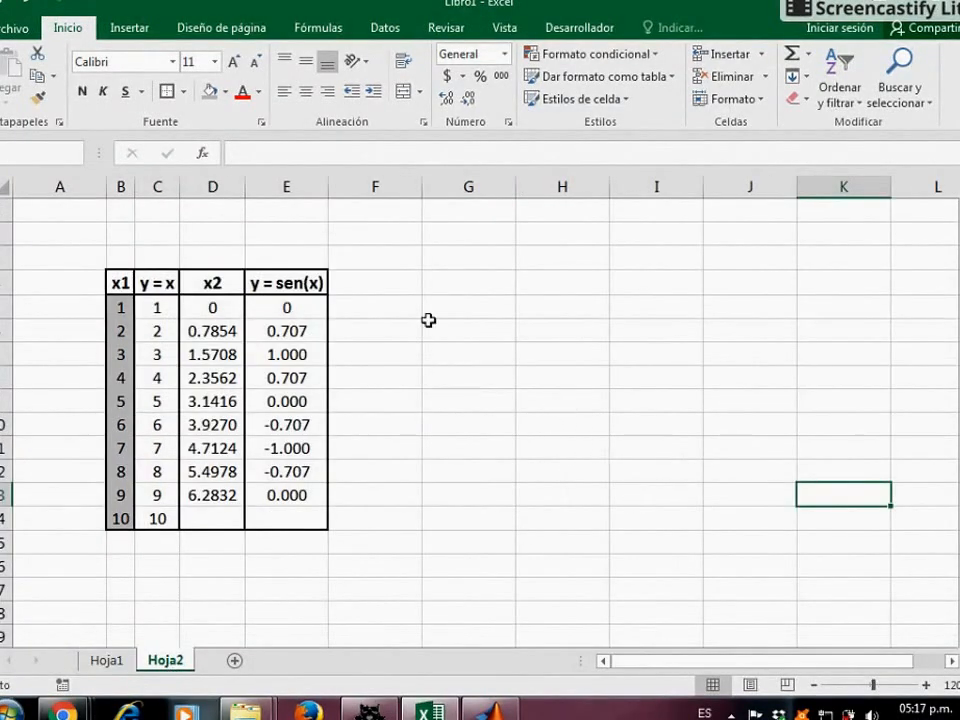
drag(119, 283, 165, 514)
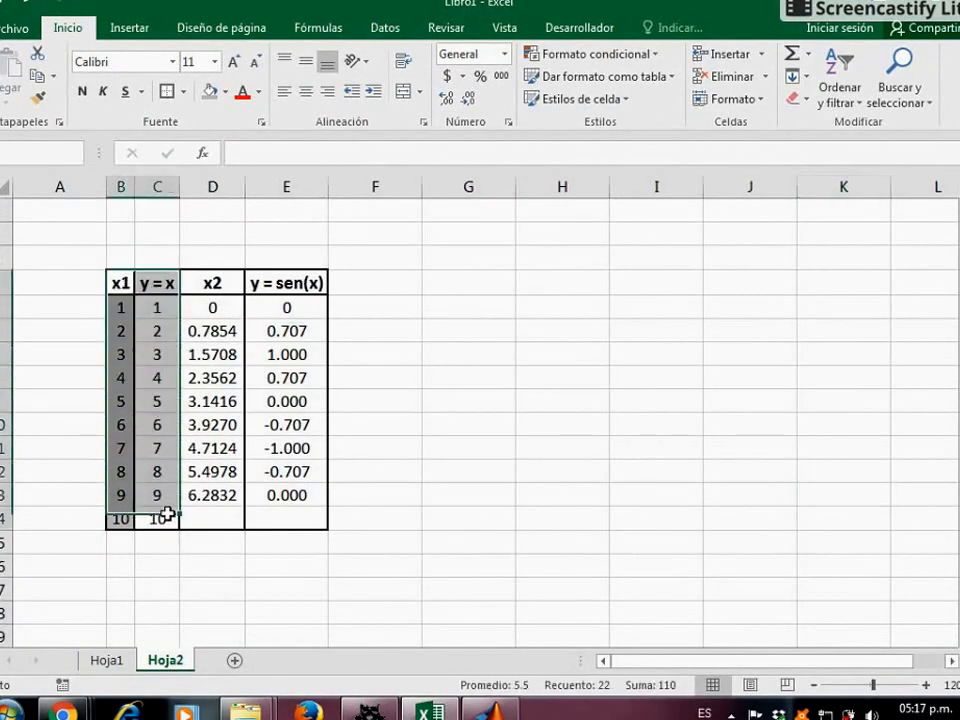
click(98, 282)
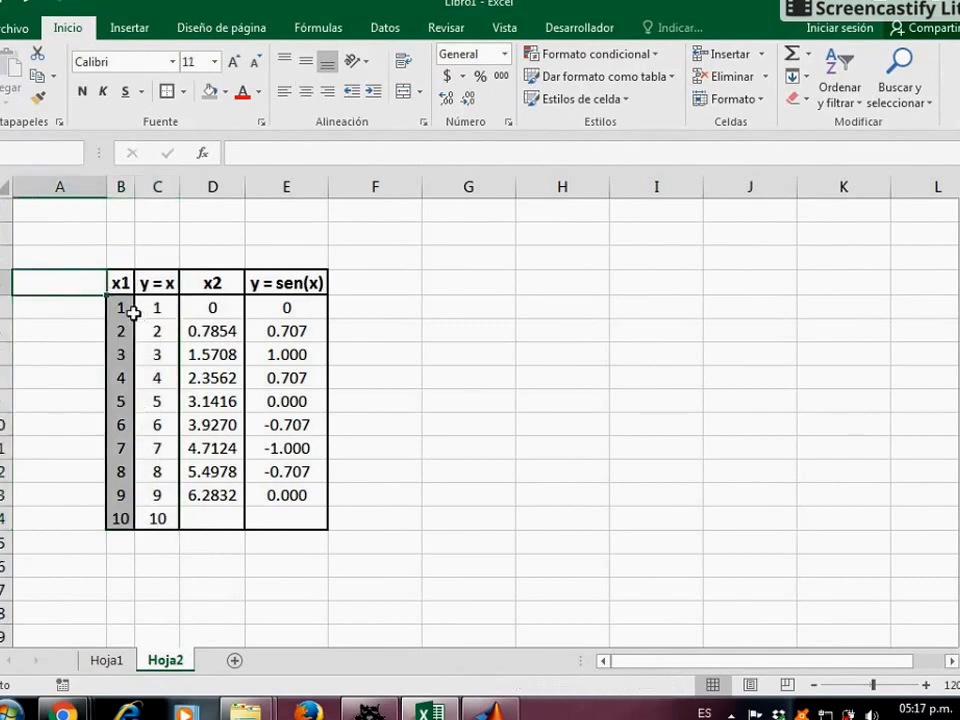
drag(163, 308, 165, 519)
click(486, 386)
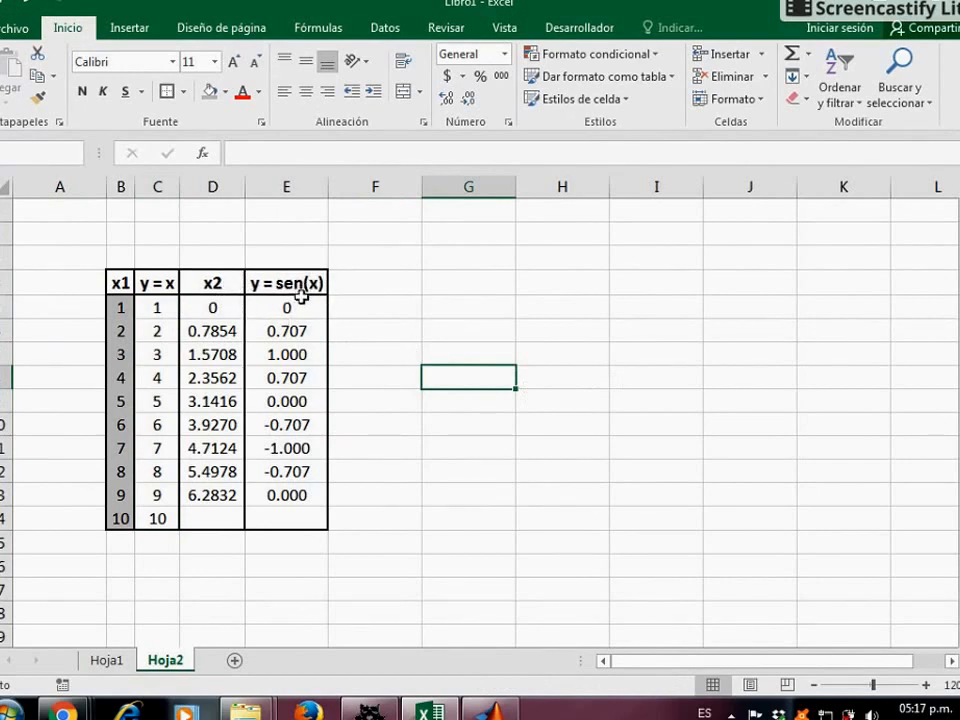
click(219, 310)
click(222, 495)
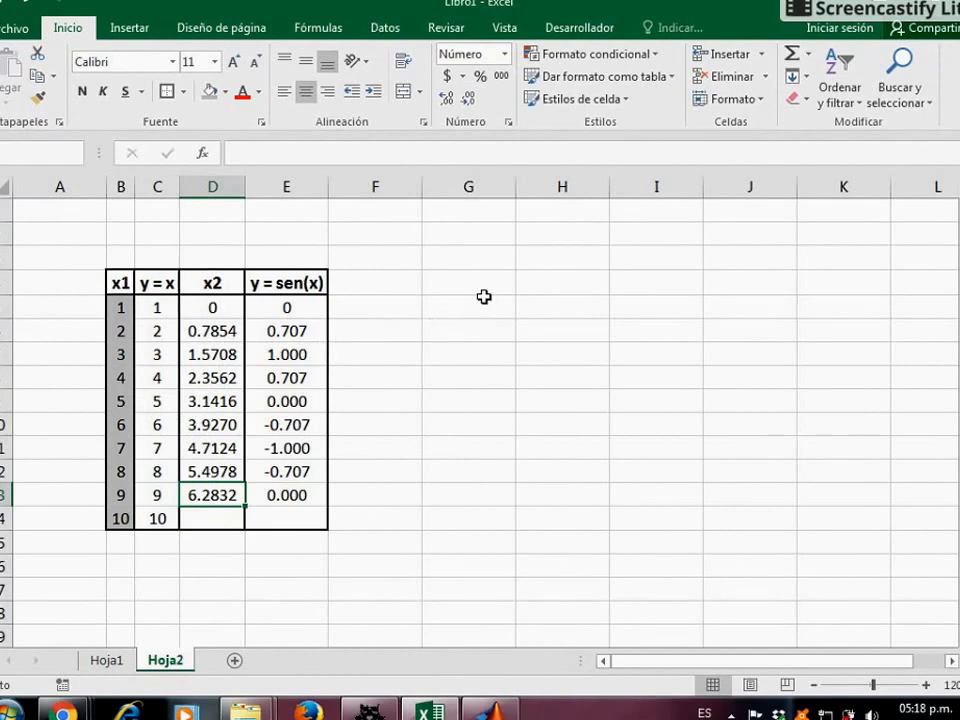
Insert a scatter chart with smooth lines and markers from the whole four-column table and move it beside the table
drag(120, 281, 304, 519)
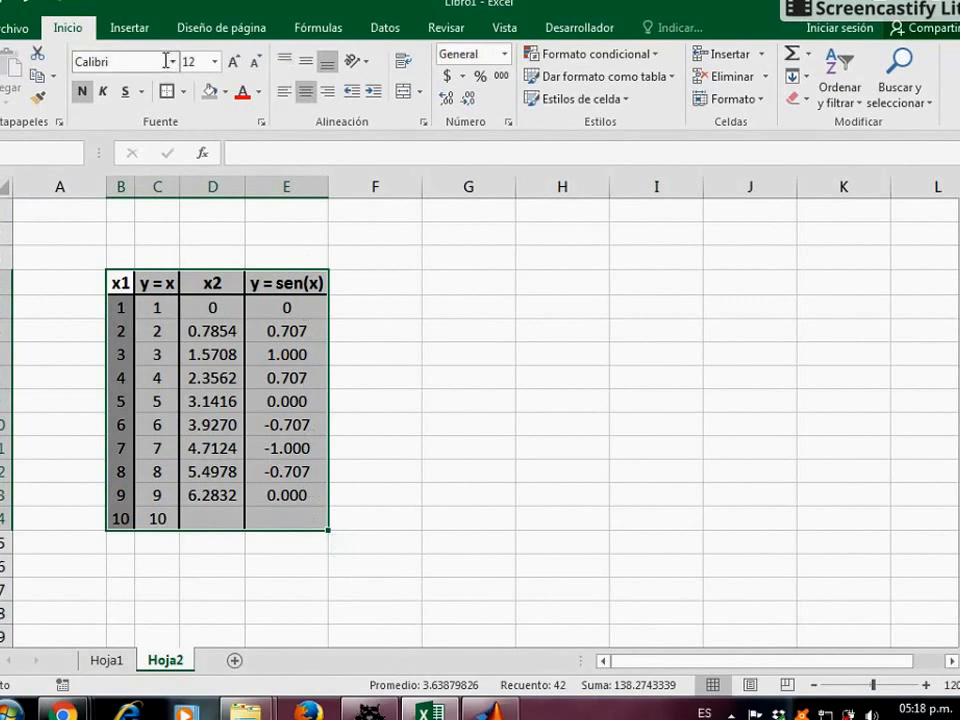
click(132, 30)
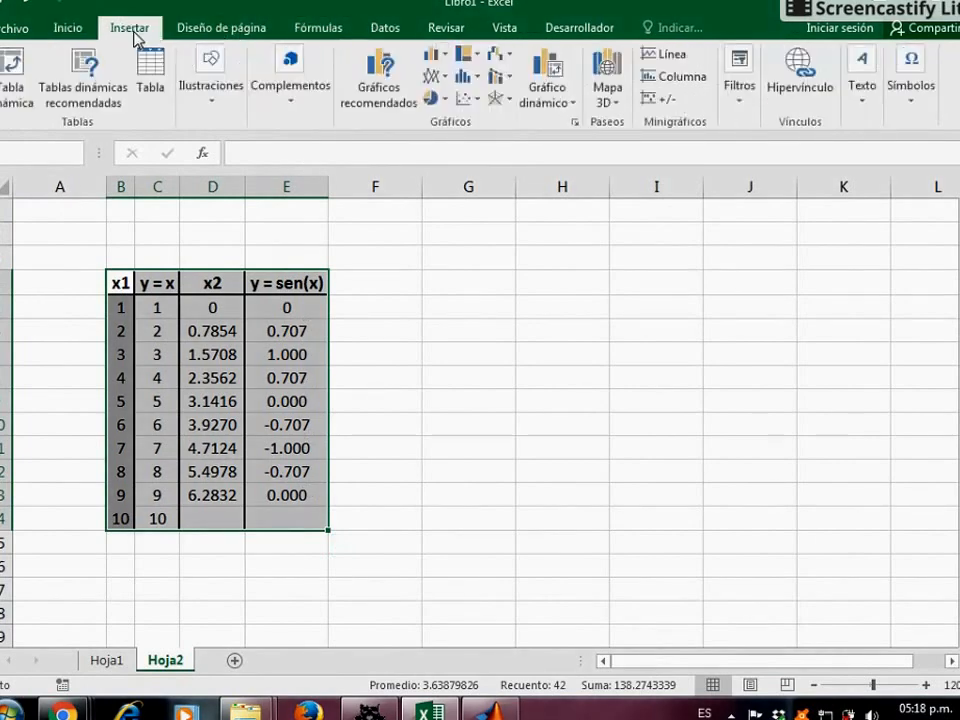
click(474, 100)
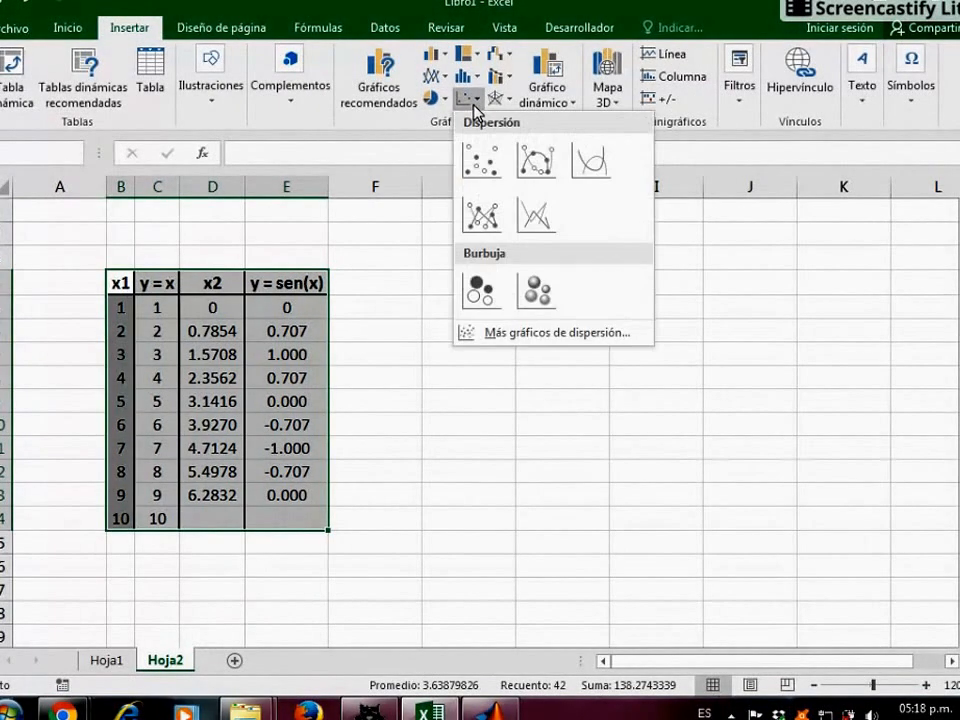
click(550, 170)
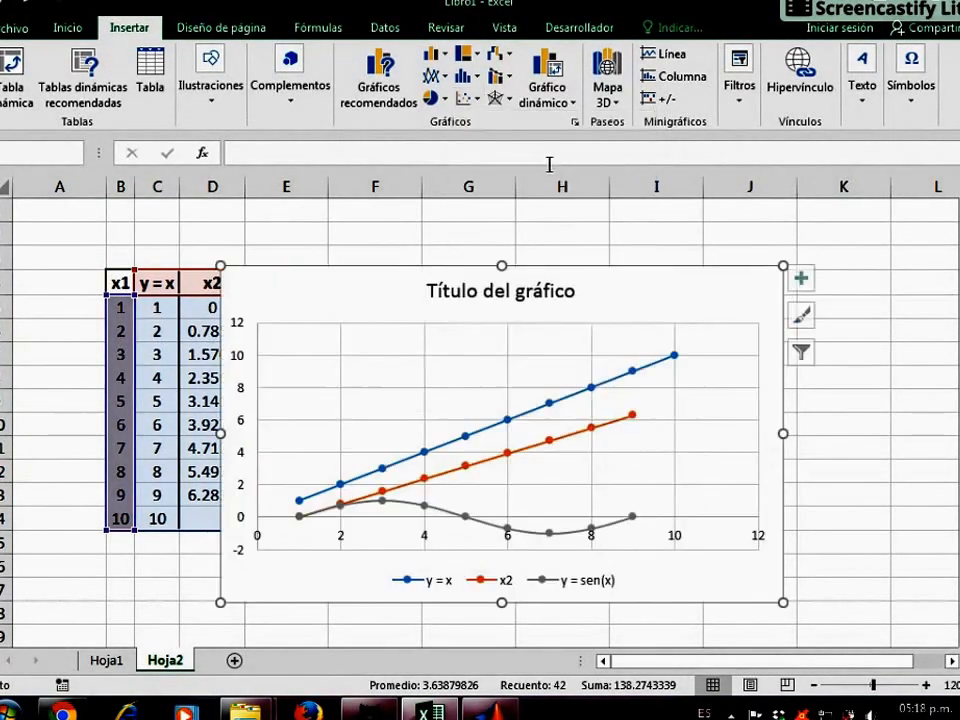
drag(643, 289, 776, 257)
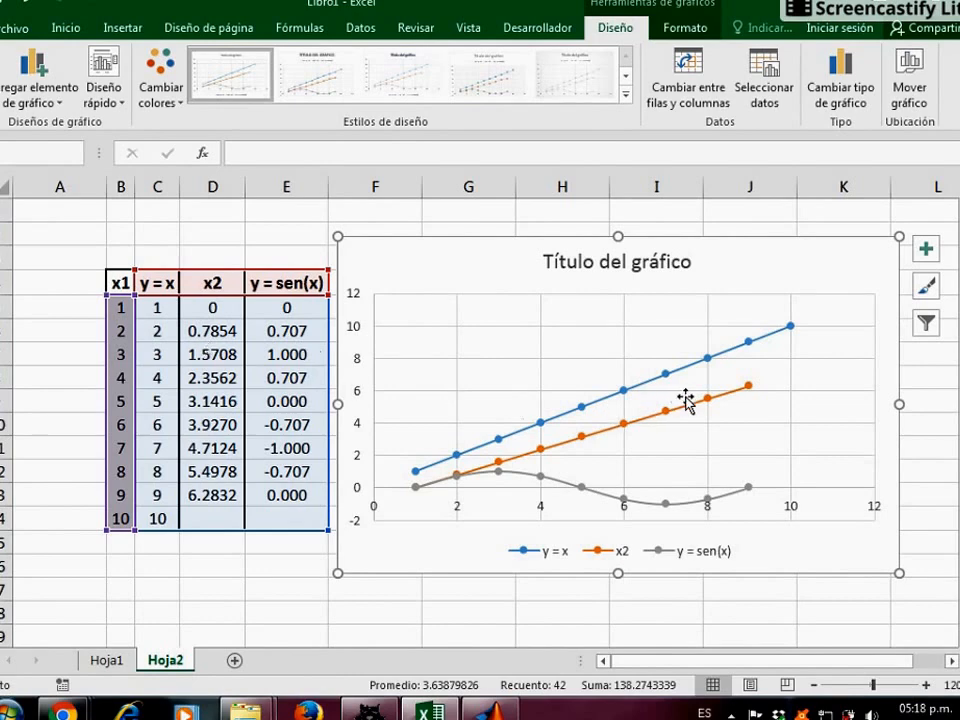
Remove the x2 series from the scatter chart and delete the whole chart
mouse_move(690, 409)
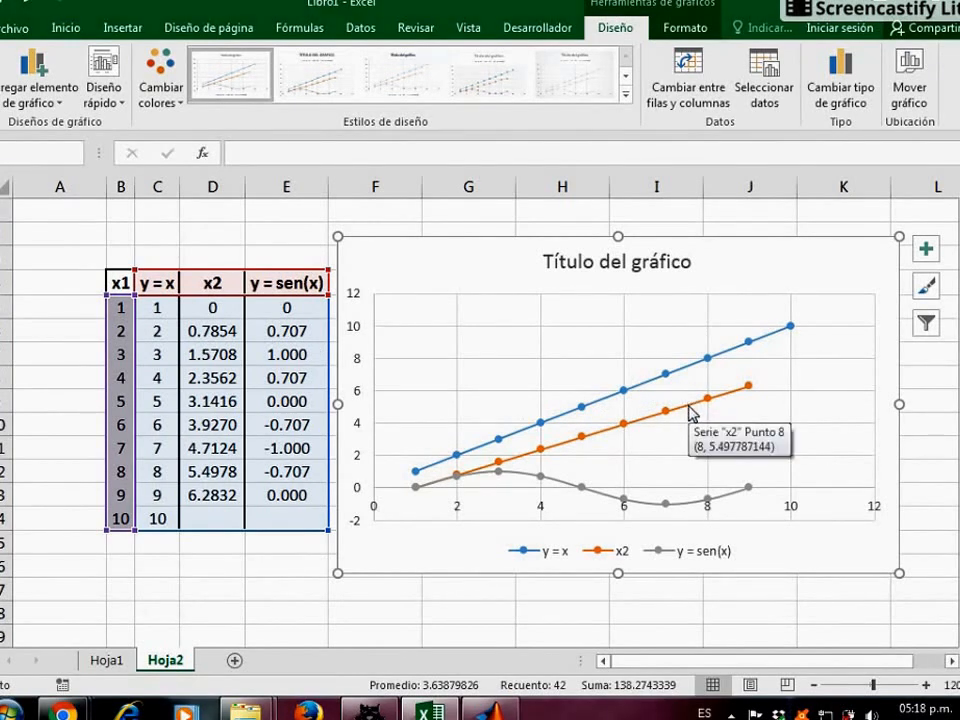
click(690, 411)
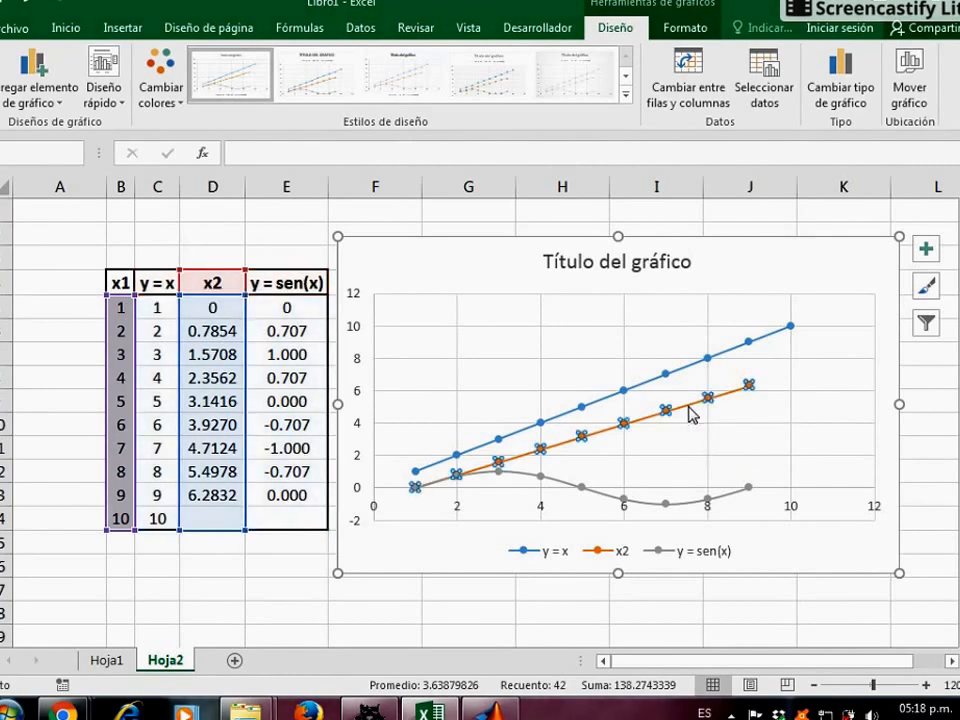
key(Delete)
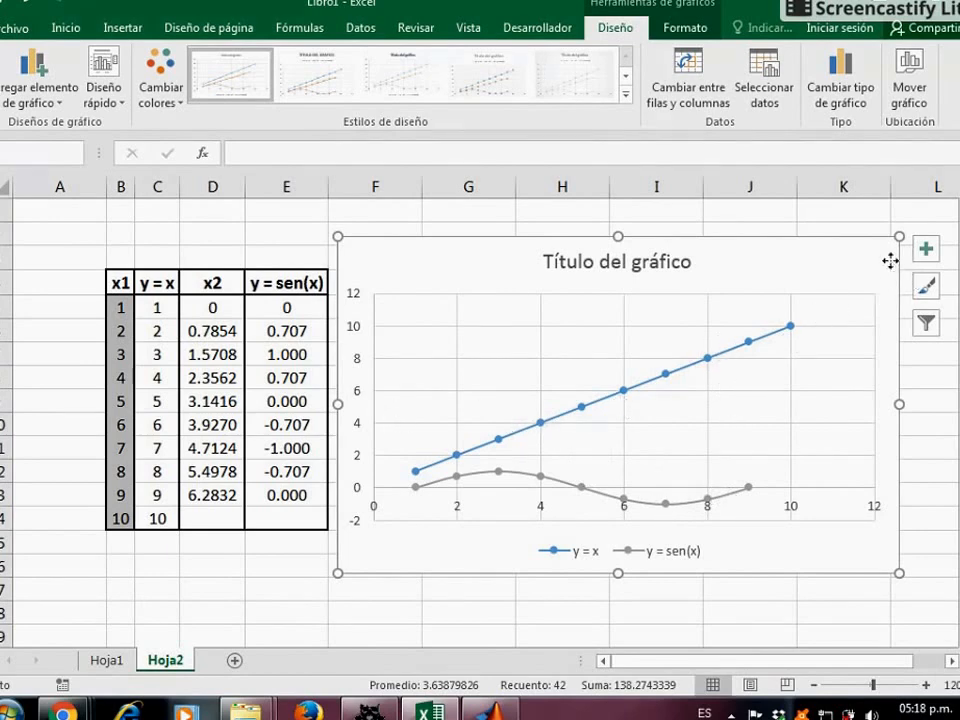
key(Delete)
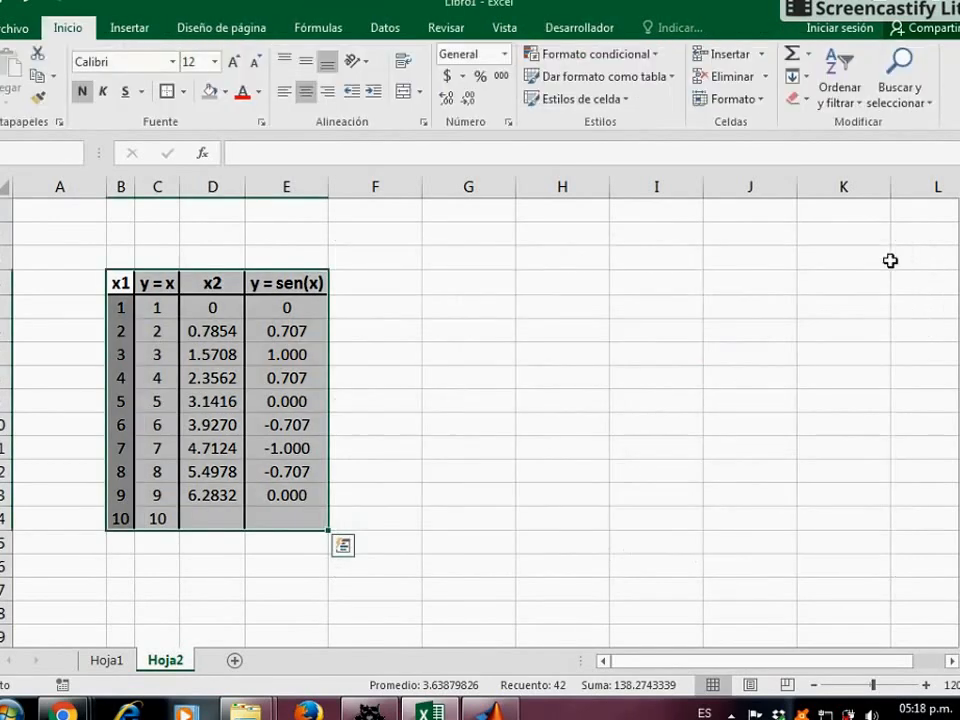
click(524, 424)
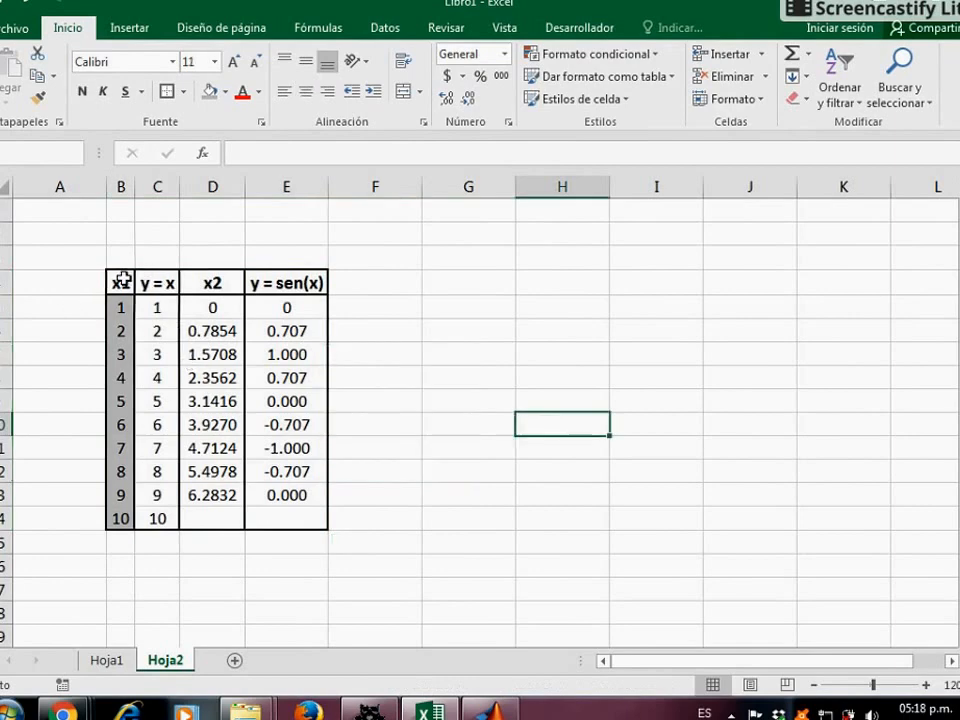
Insert a scatter chart with smooth lines and markers from only the x1 and y = x columns and move it beside the table
drag(122, 277, 174, 510)
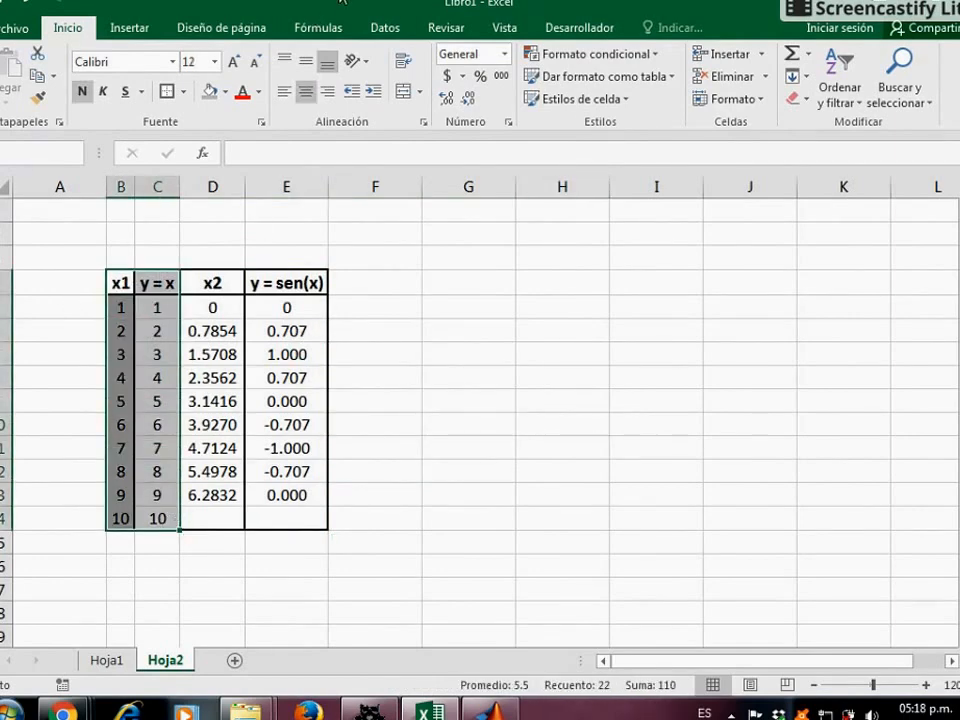
click(129, 28)
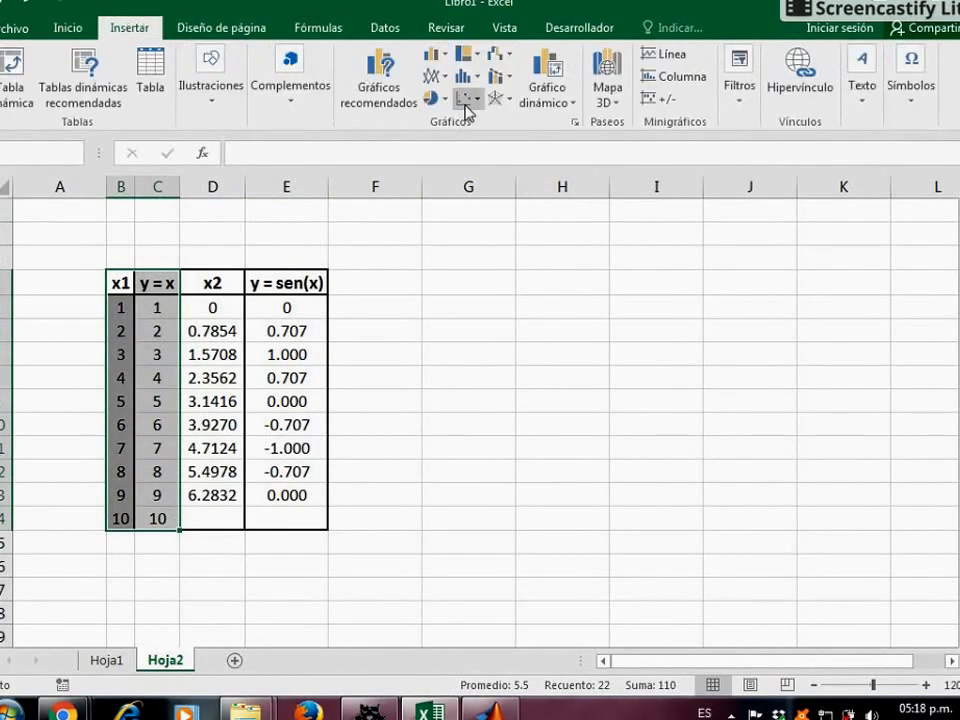
click(479, 101)
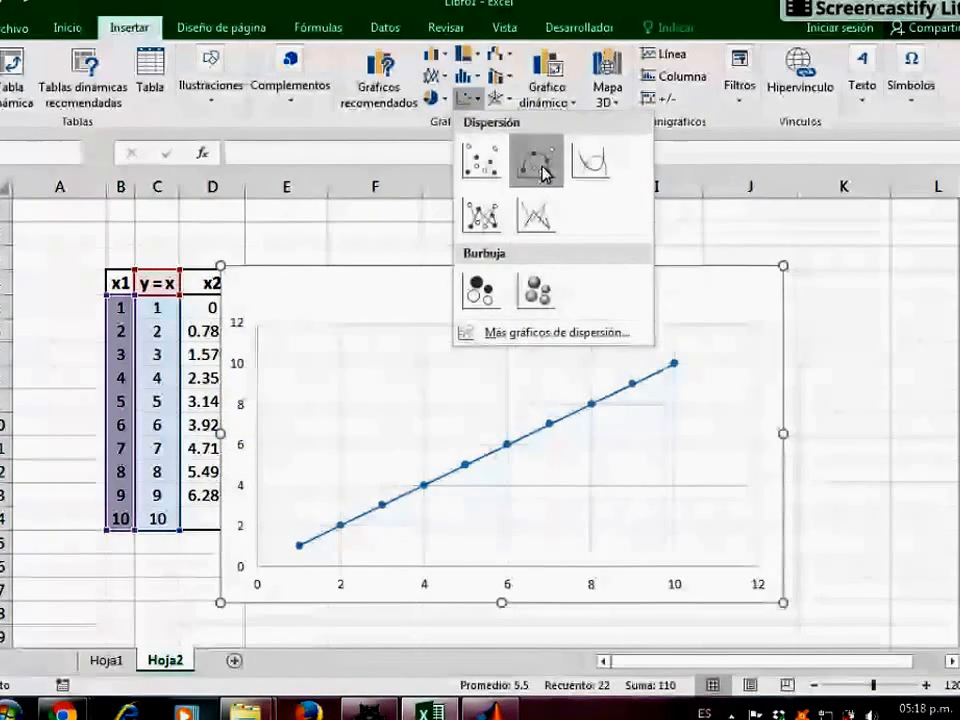
click(544, 161)
click(846, 500)
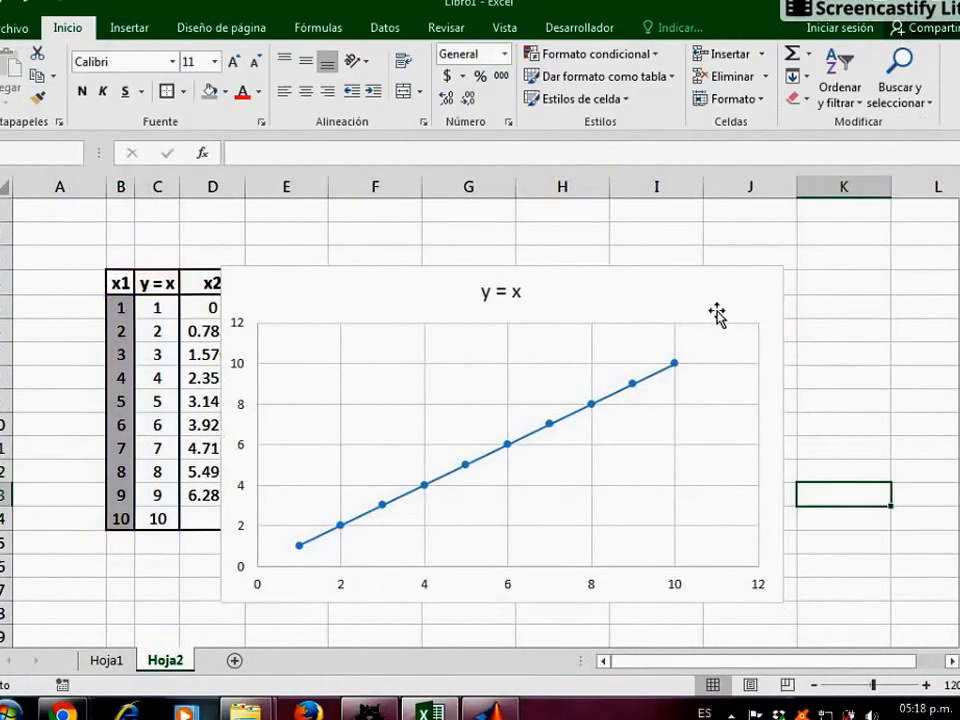
drag(726, 291, 855, 275)
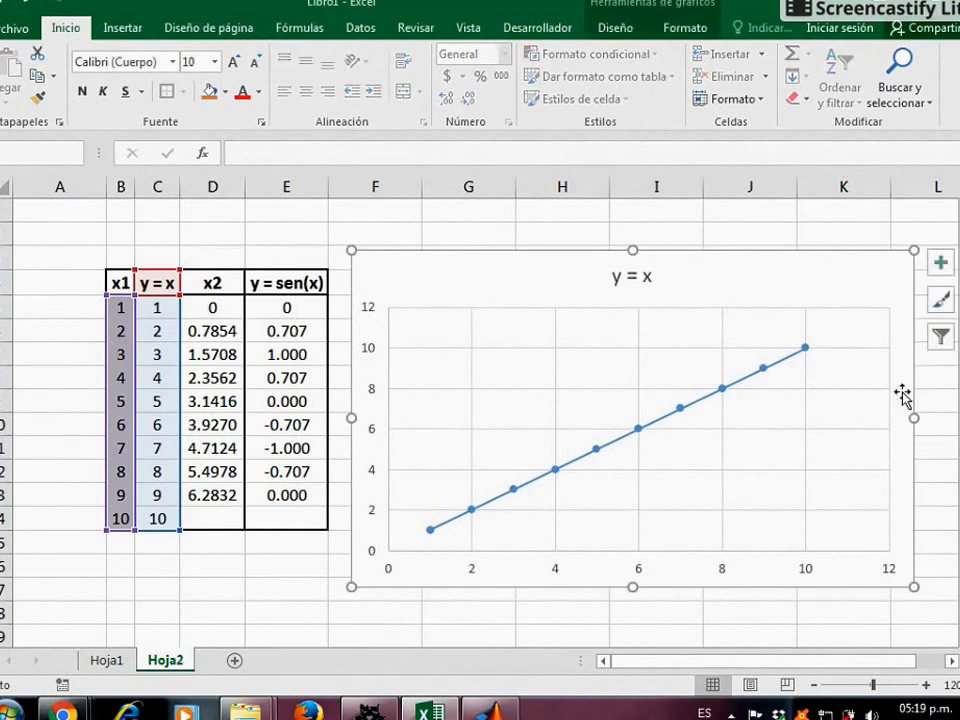
click(938, 416)
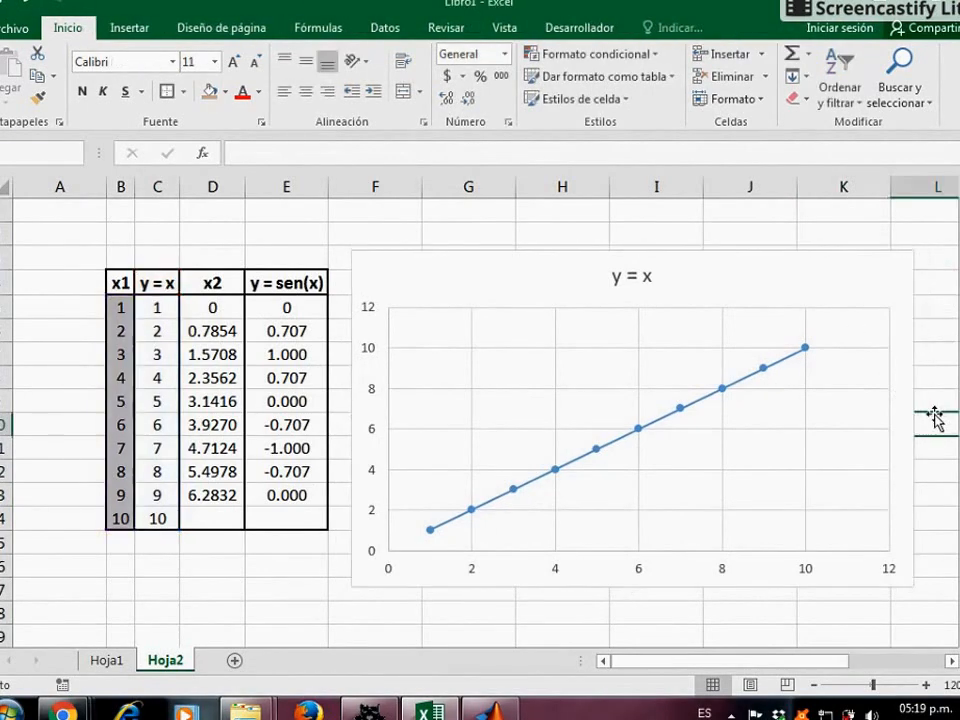
Add a second series named seno x to the chart, taking its X values from the x2 data in D5:D13
right_click(664, 424)
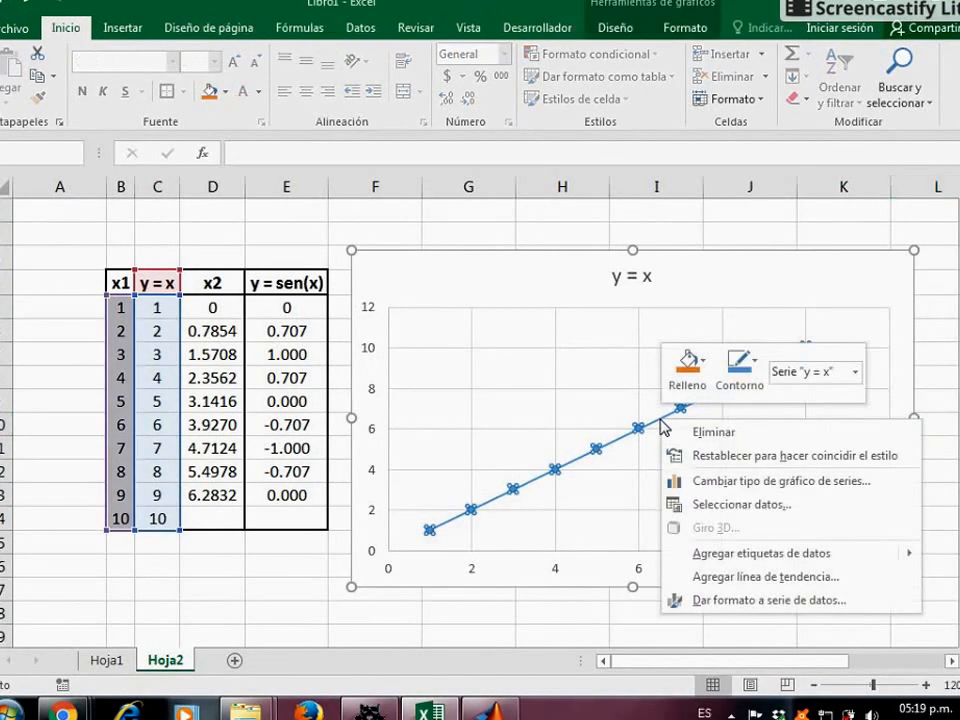
click(728, 505)
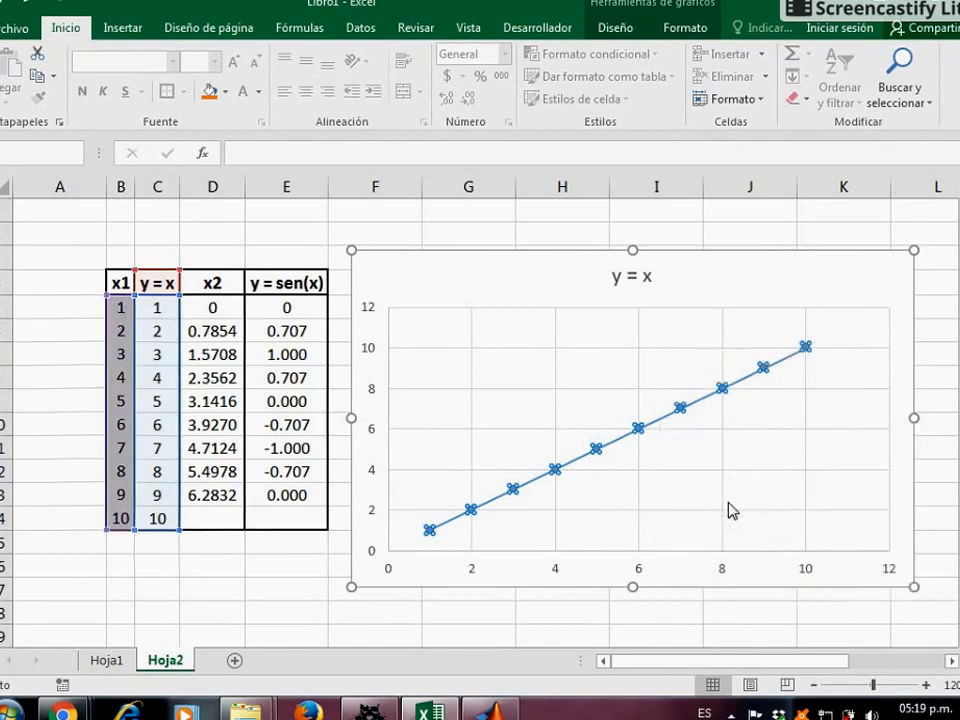
click(287, 390)
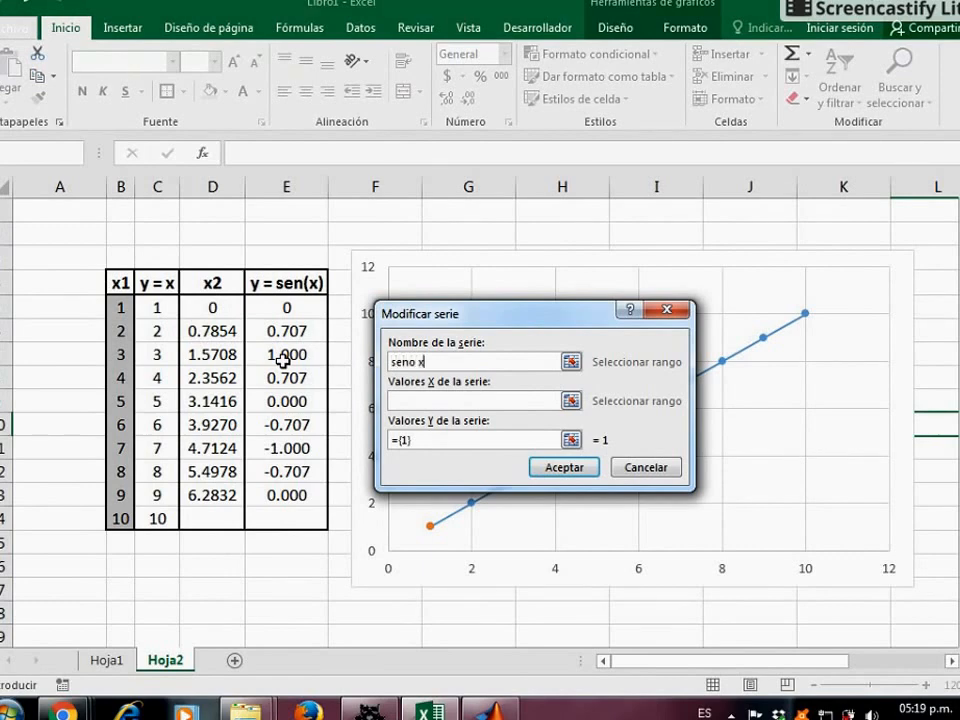
click(571, 400)
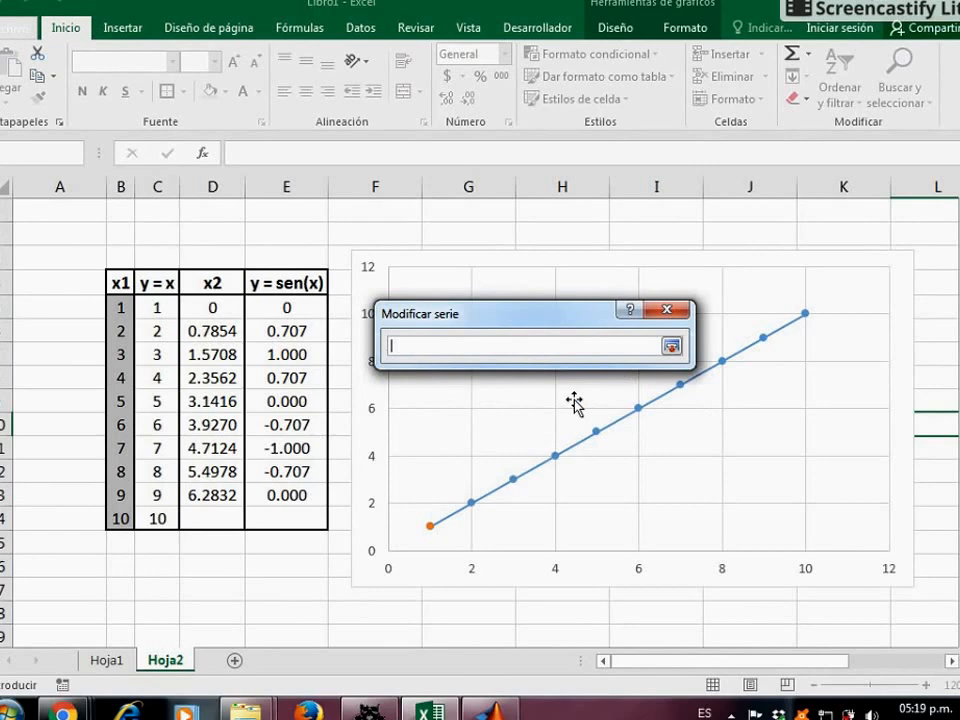
click(214, 307)
drag(214, 307, 221, 492)
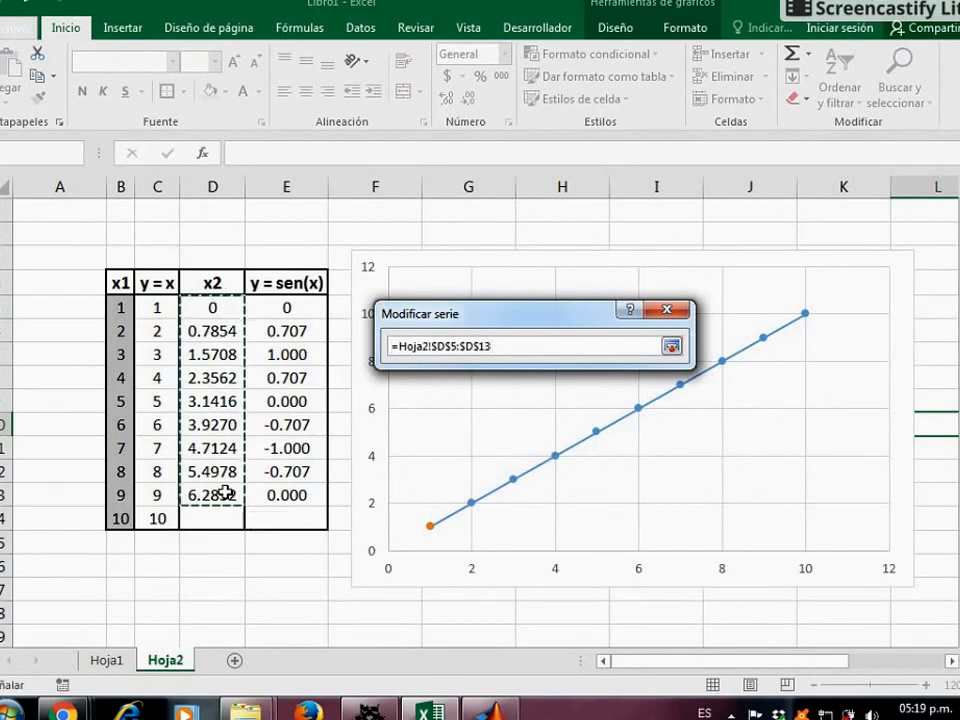
key(Return)
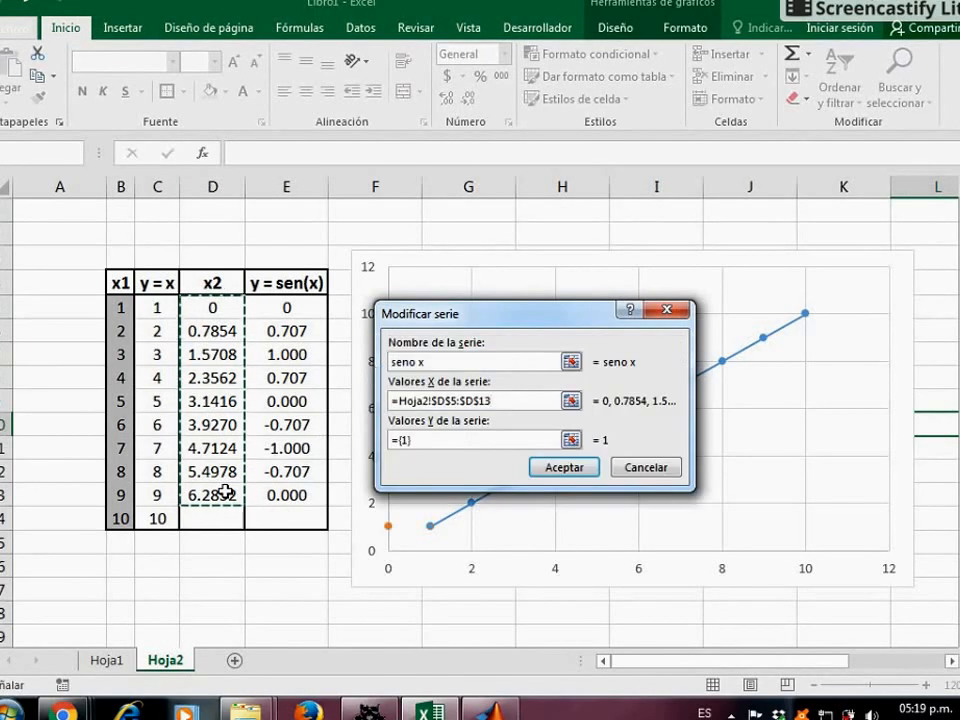
click(409, 440)
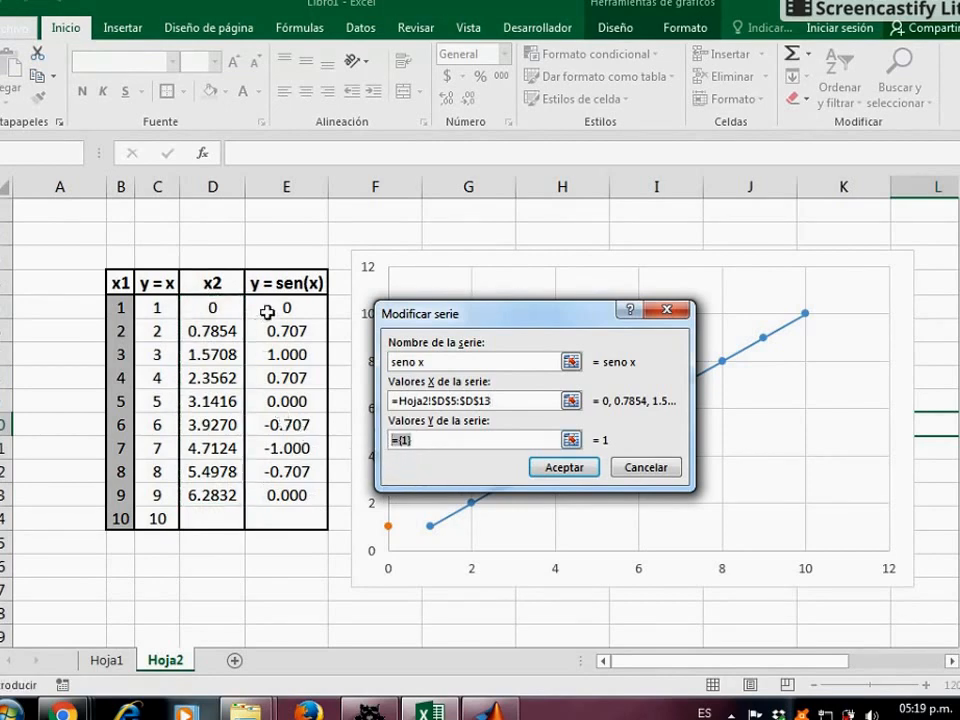
drag(296, 308, 296, 499)
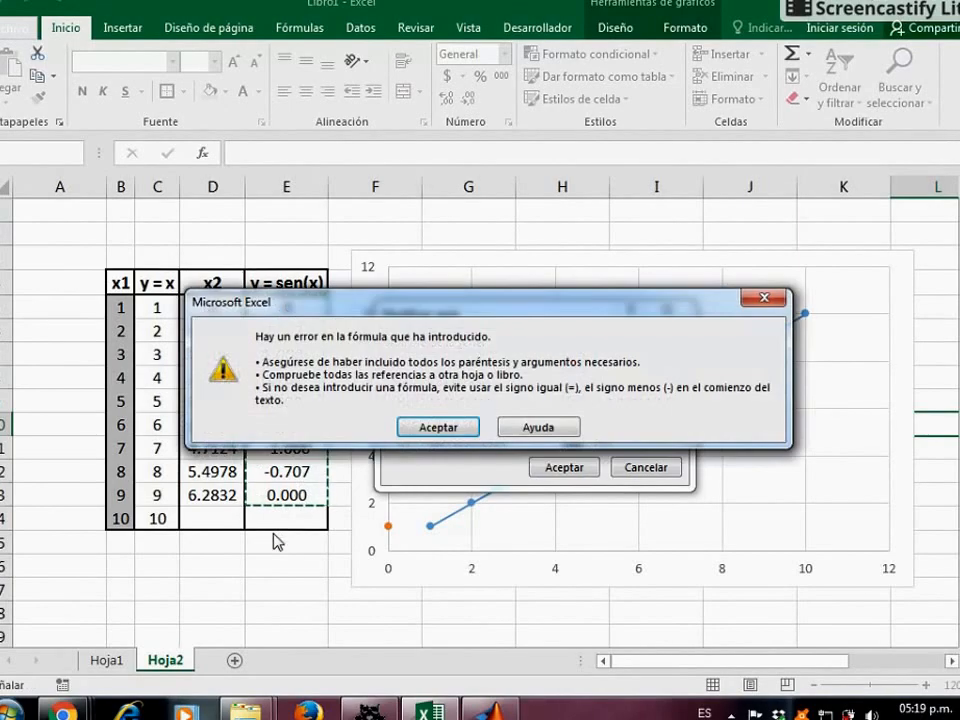
click(438, 427)
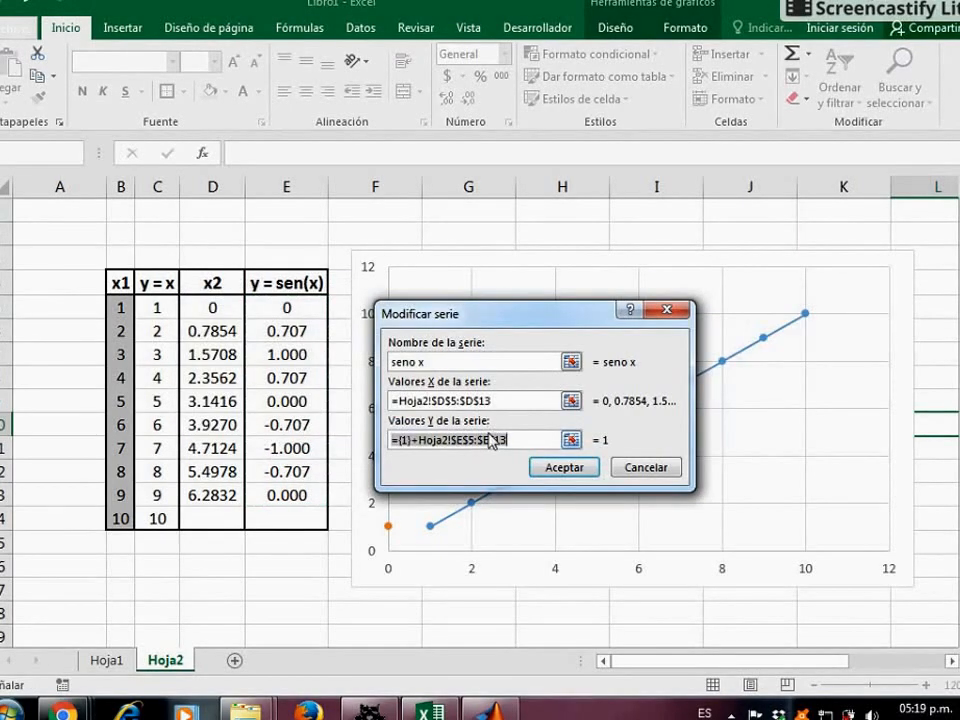
Replace the seno x series' Y values with the y = sen(x) data in E5:E13 and accept the chart's data source
key(BackSpace)
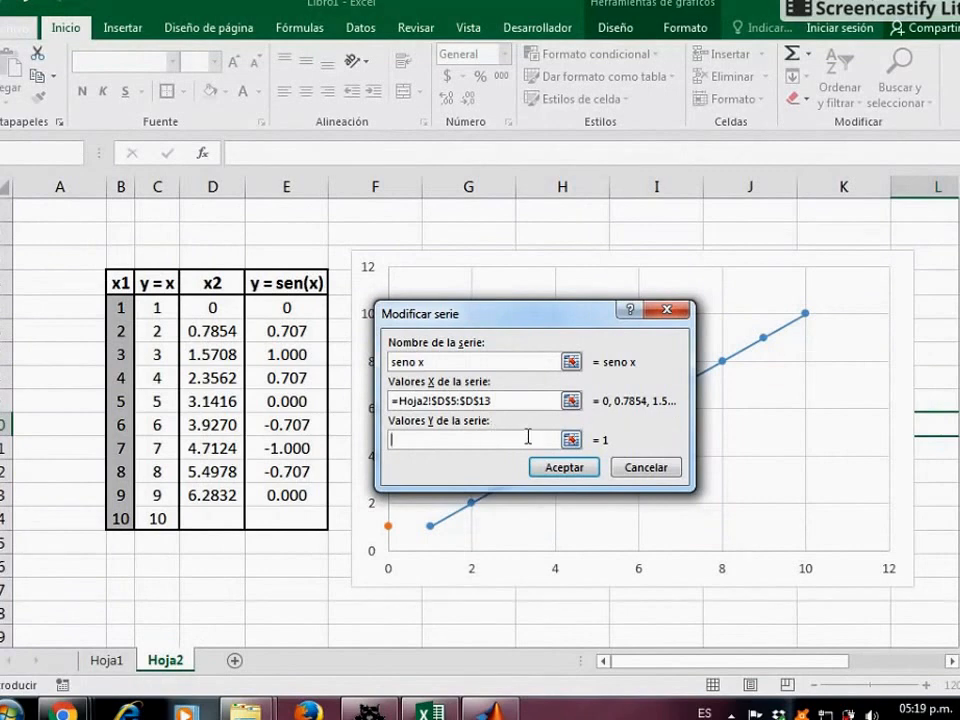
click(571, 440)
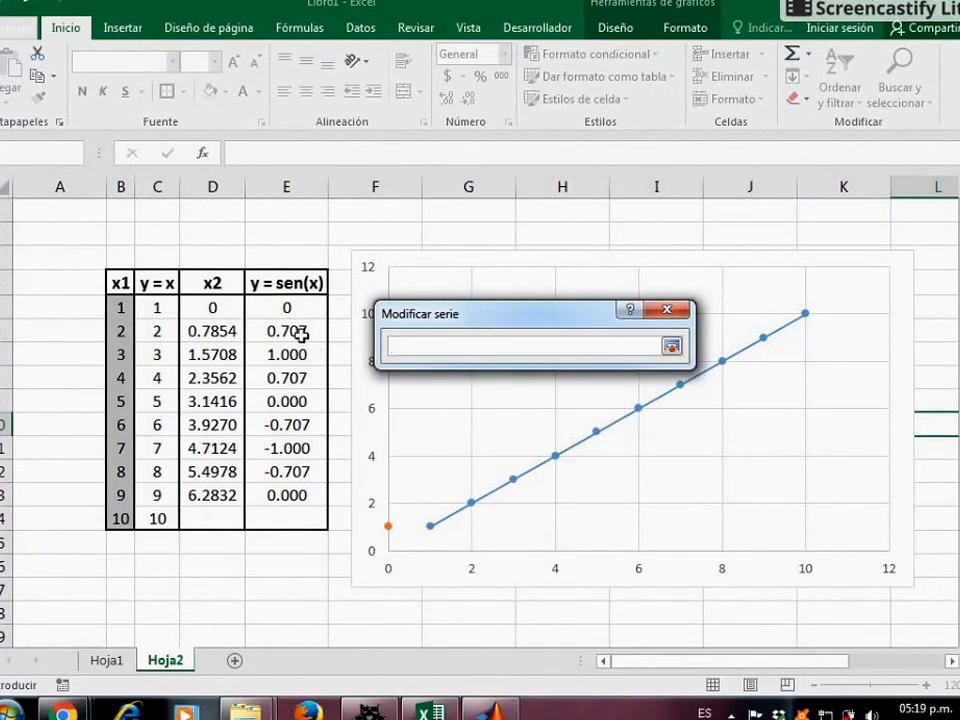
drag(302, 311, 326, 495)
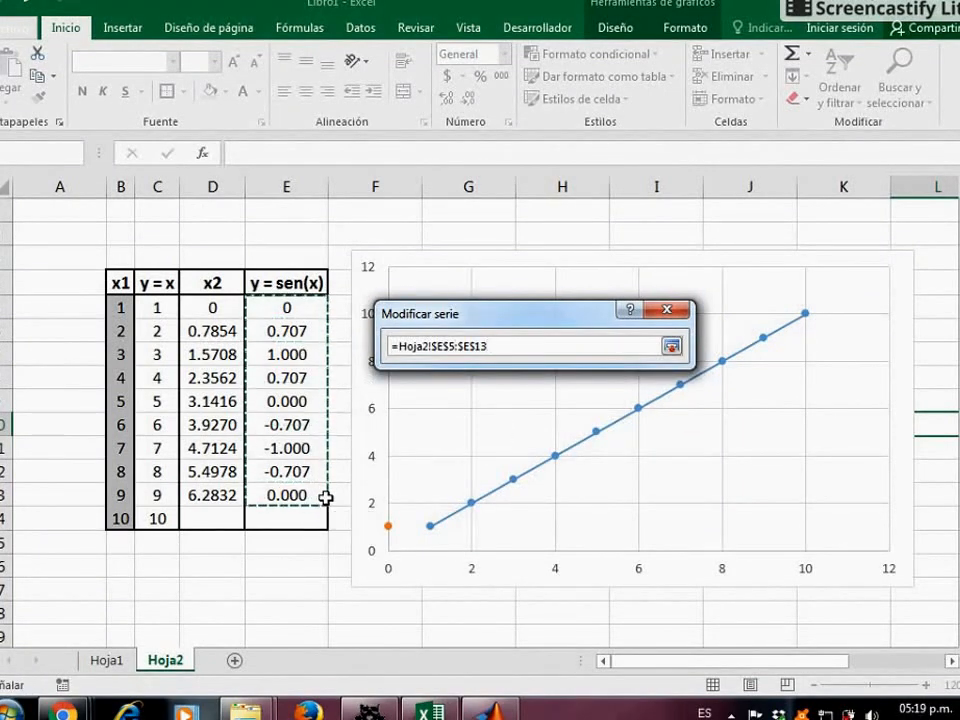
key(Return)
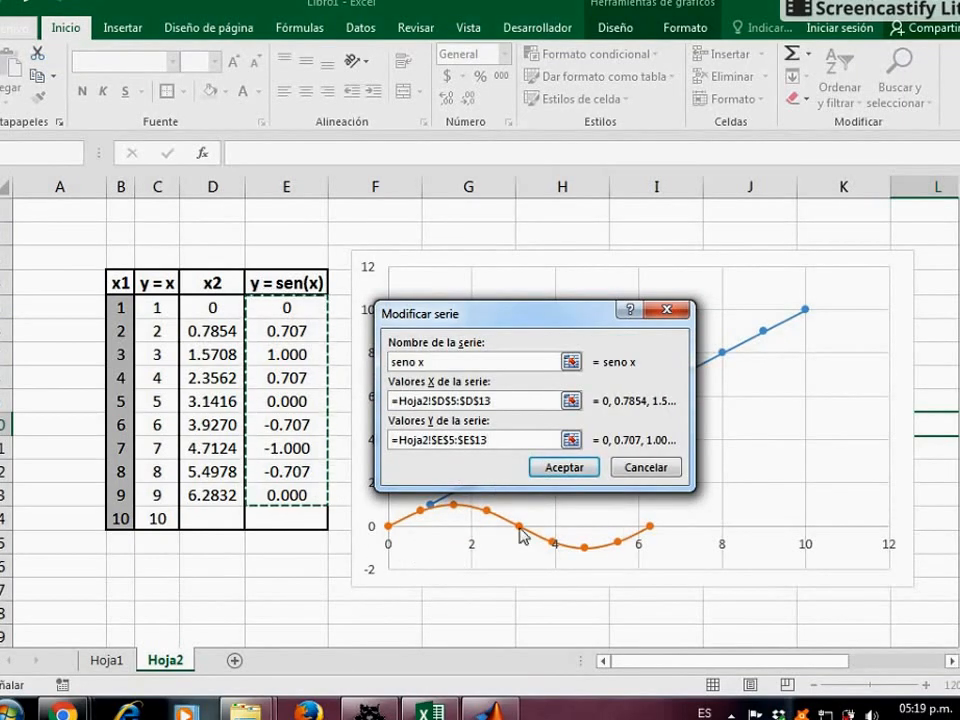
click(569, 469)
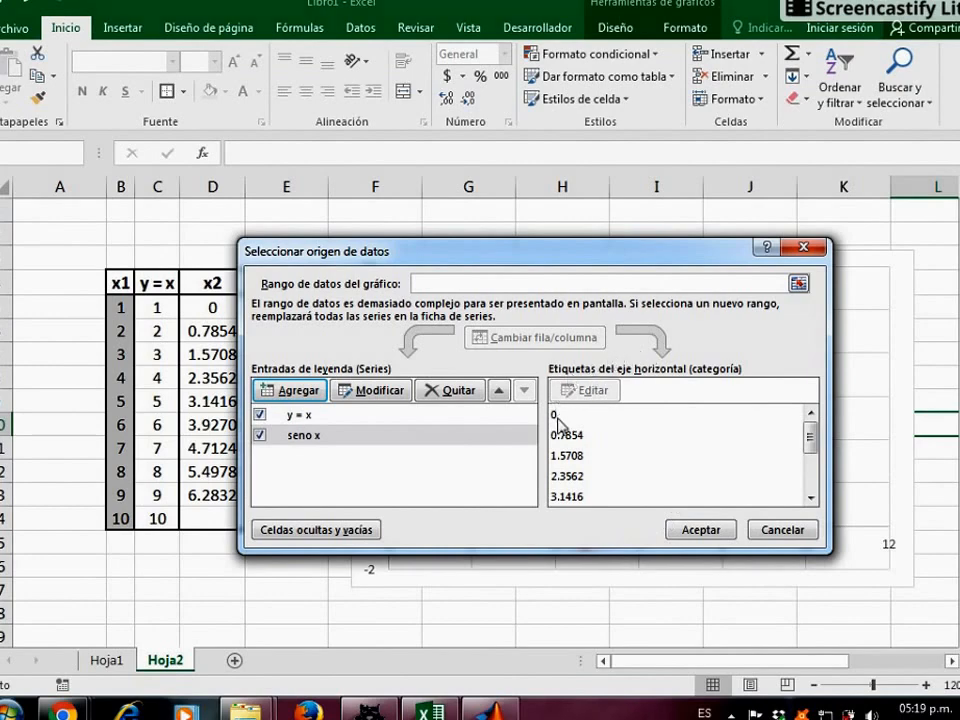
click(705, 529)
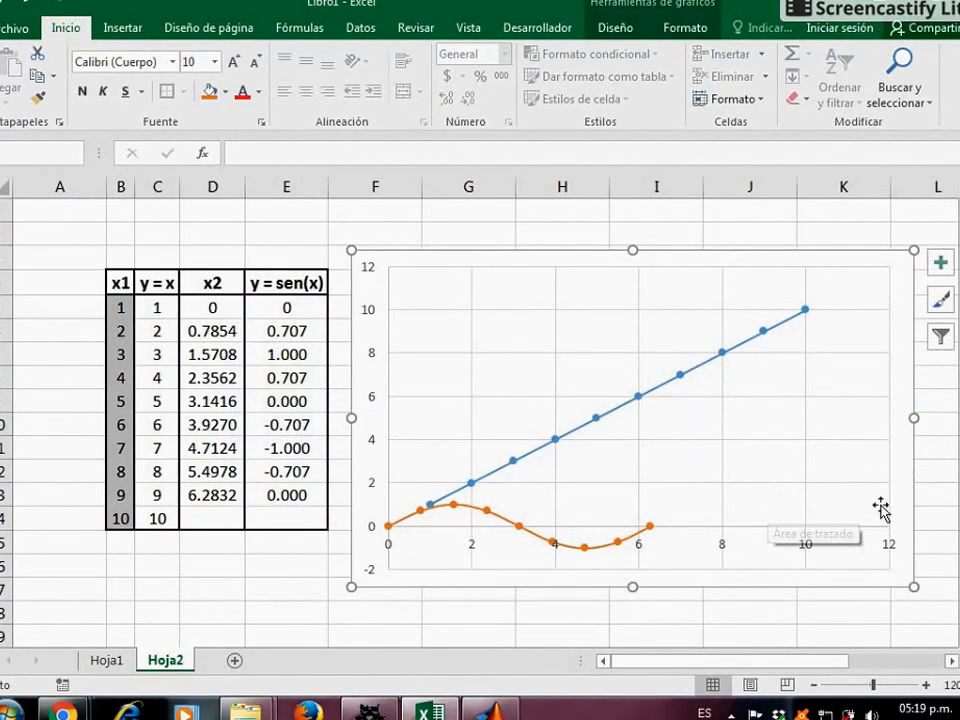
click(713, 617)
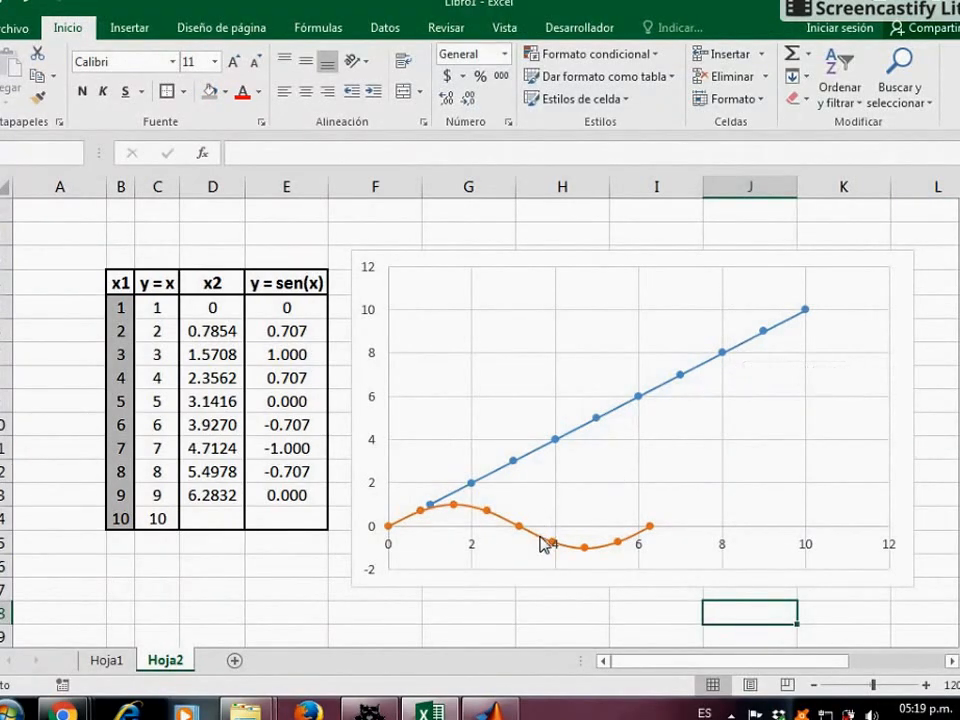
Switch to MATLAB and define the vector x1 = 0:0.1:10 in the workspace
mouse_move(543, 544)
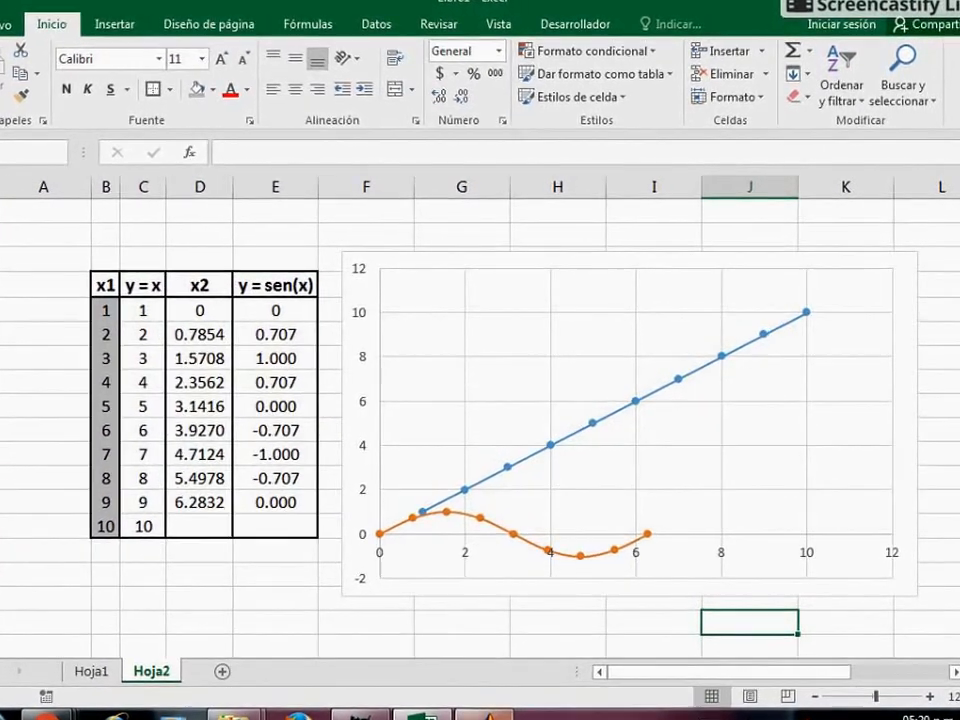
click(485, 714)
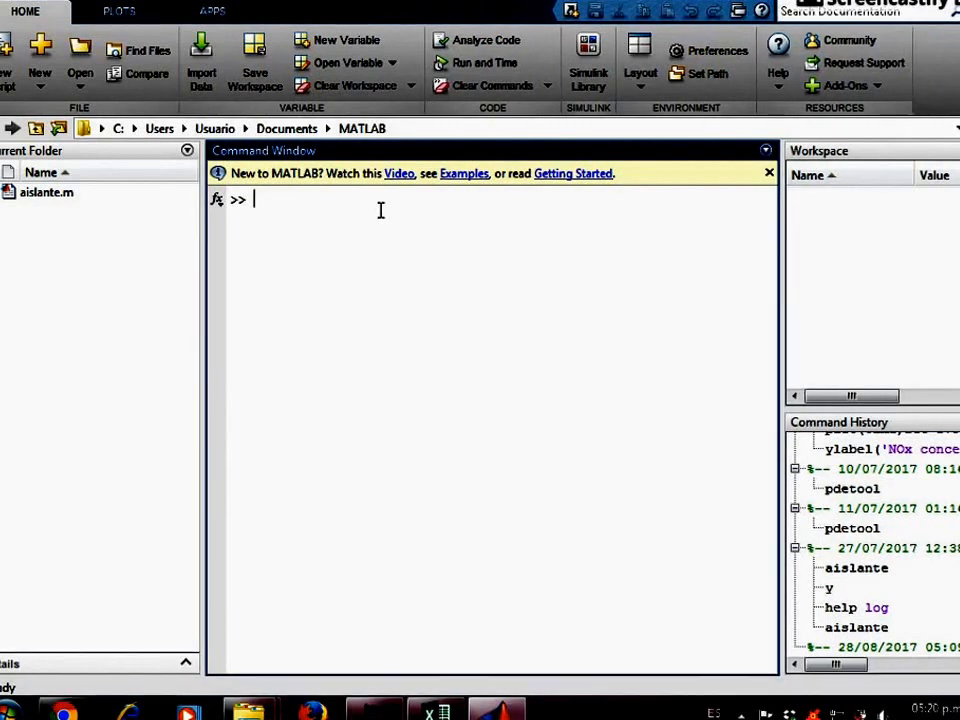
text(x1 =)
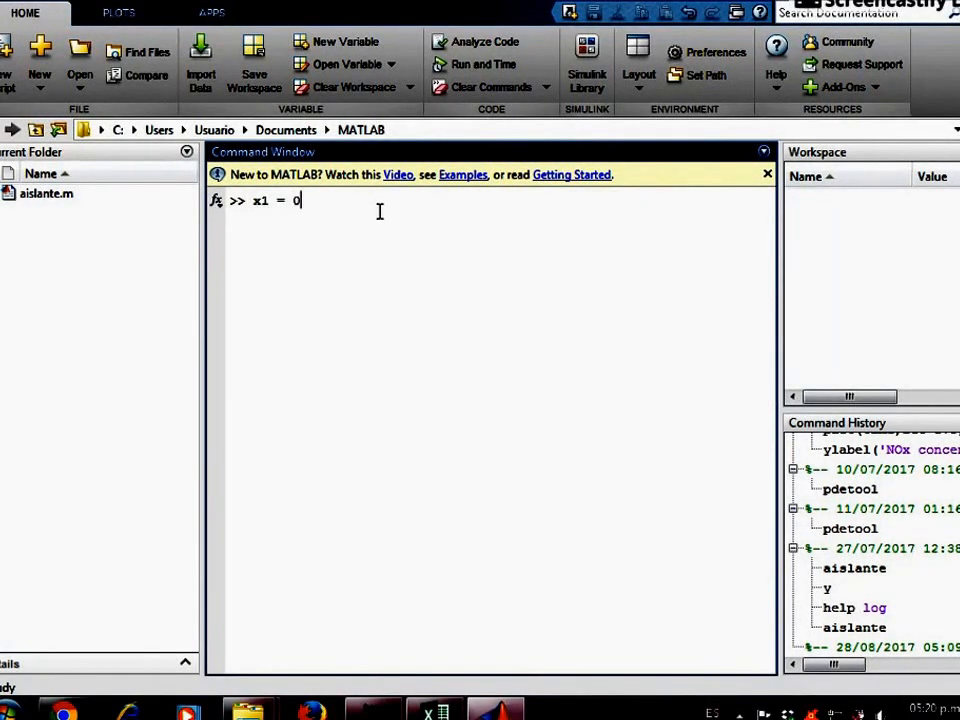
text(0:)
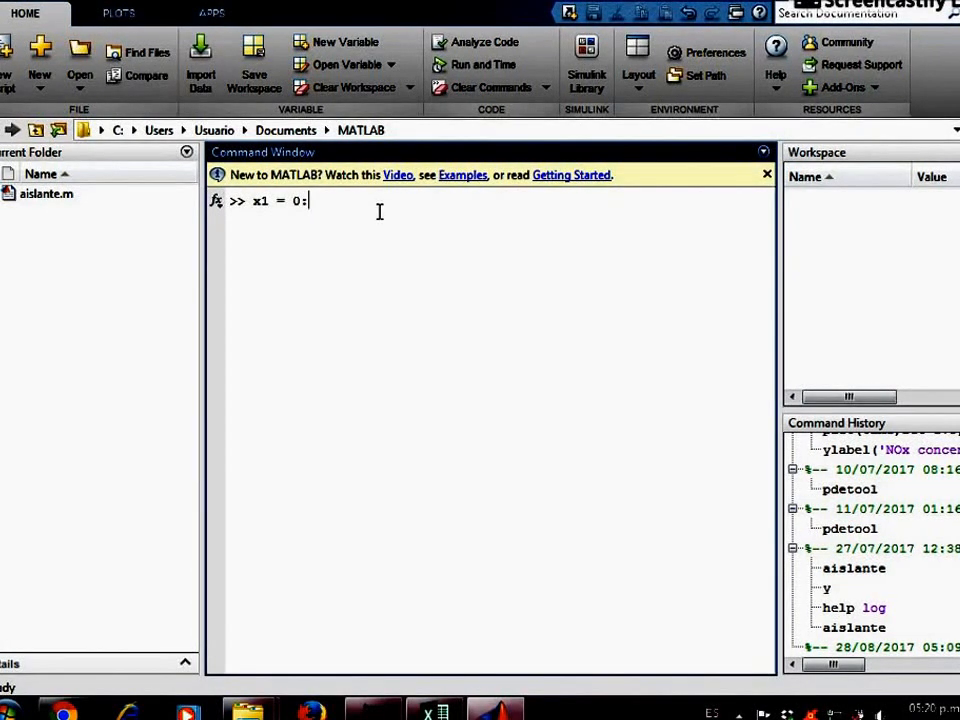
text(0.1:)
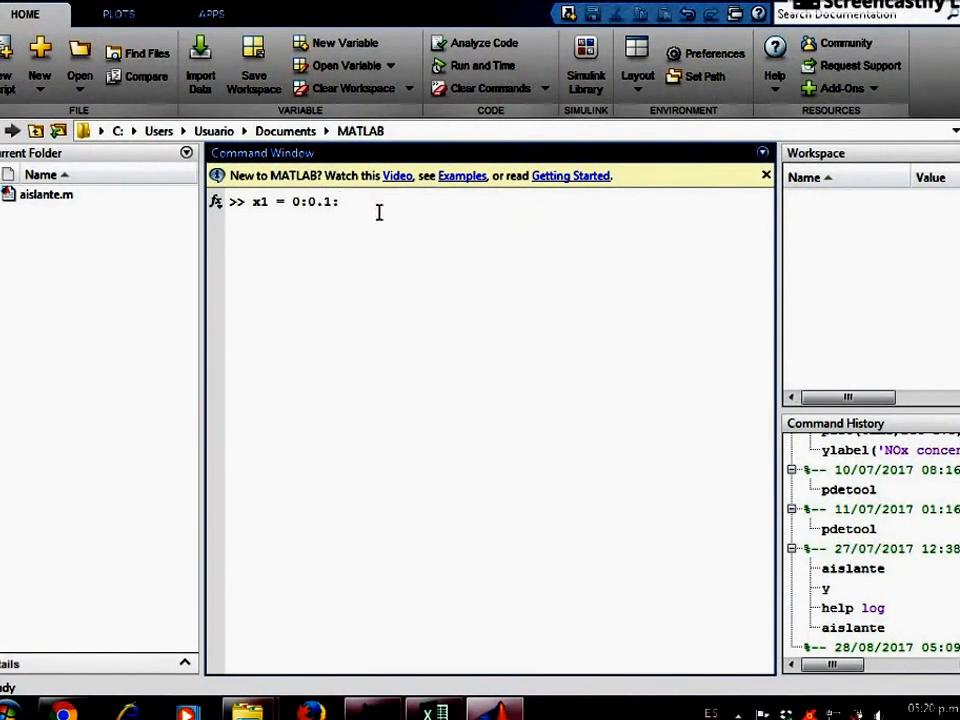
text(1)
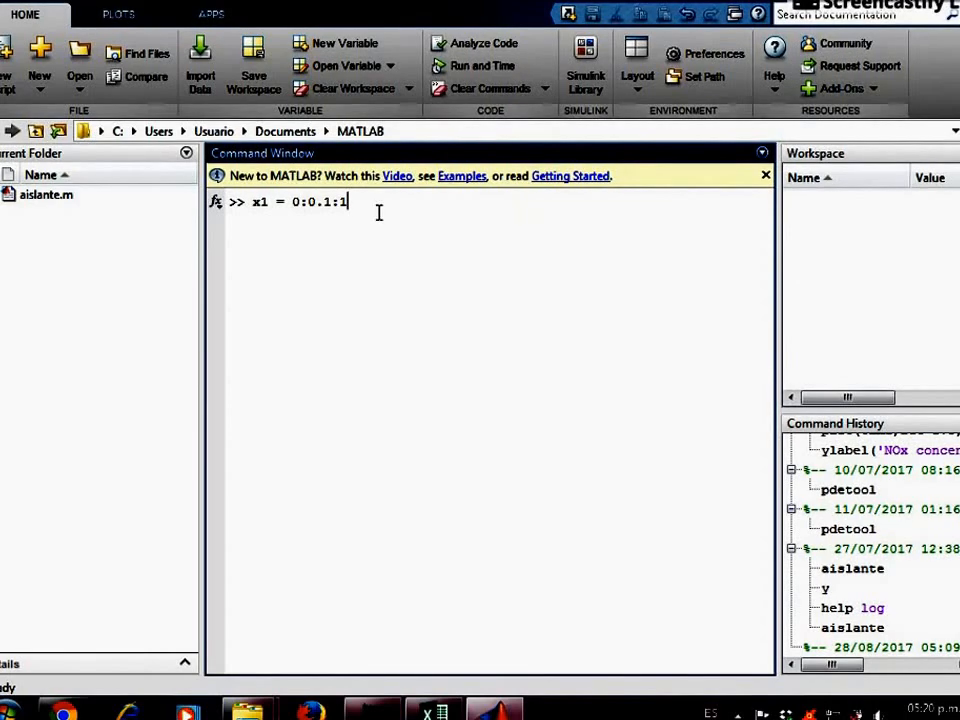
text(0)
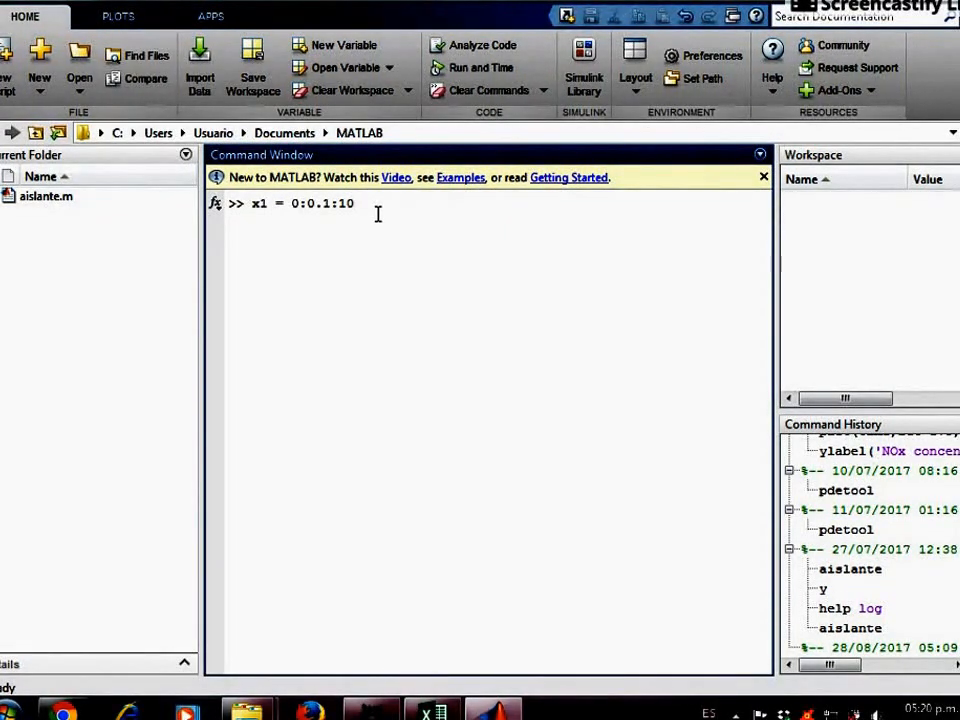
key(Return)
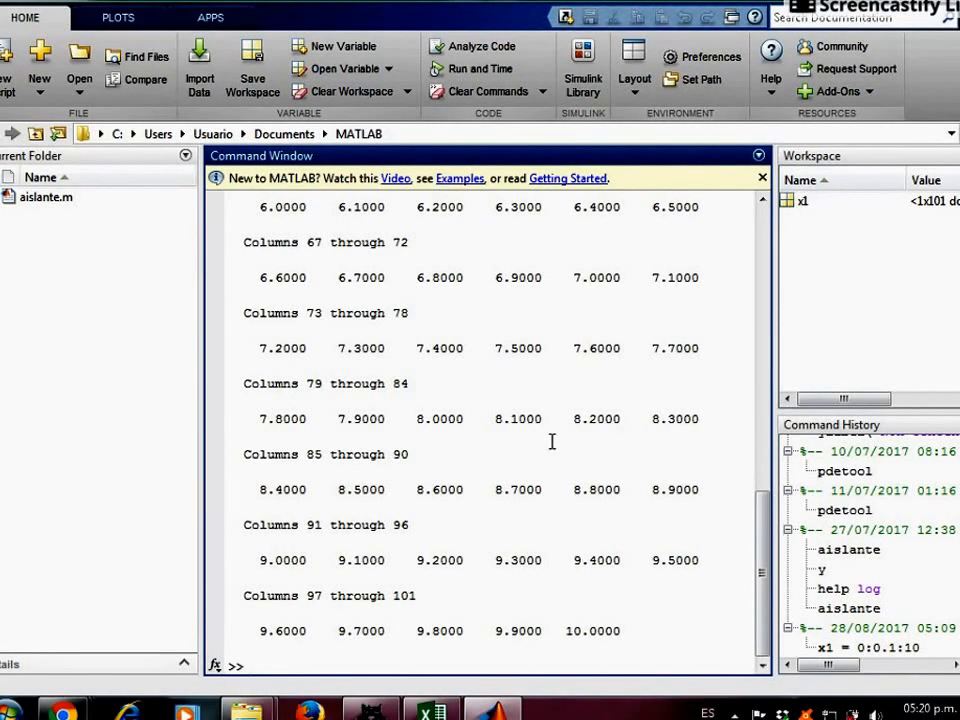
Define y1 = x1; with its output suppressed
text(y1)
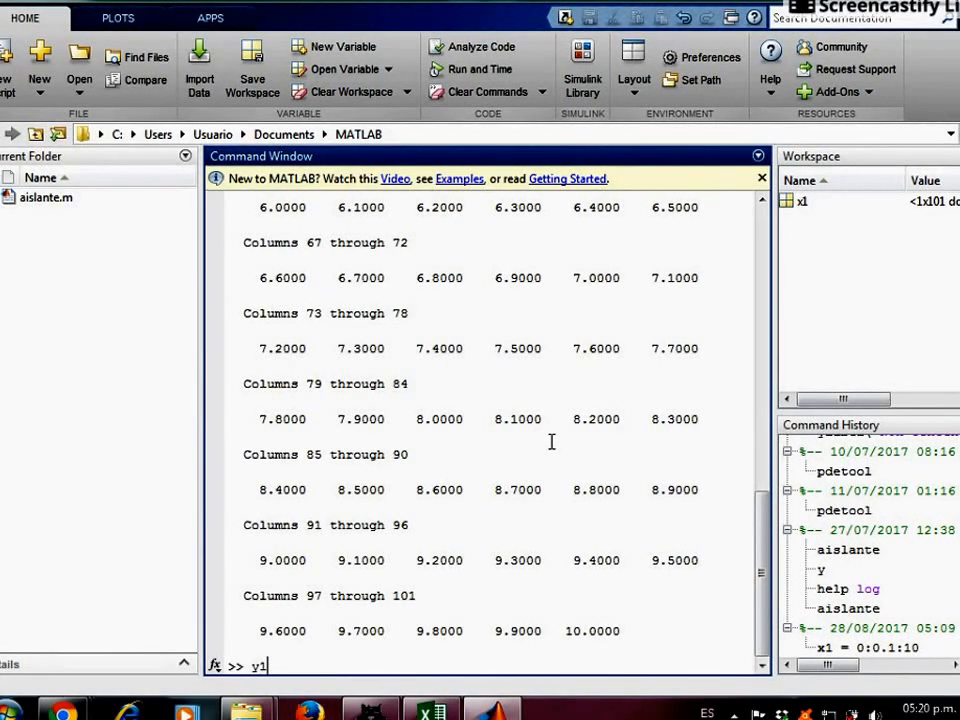
text( = )
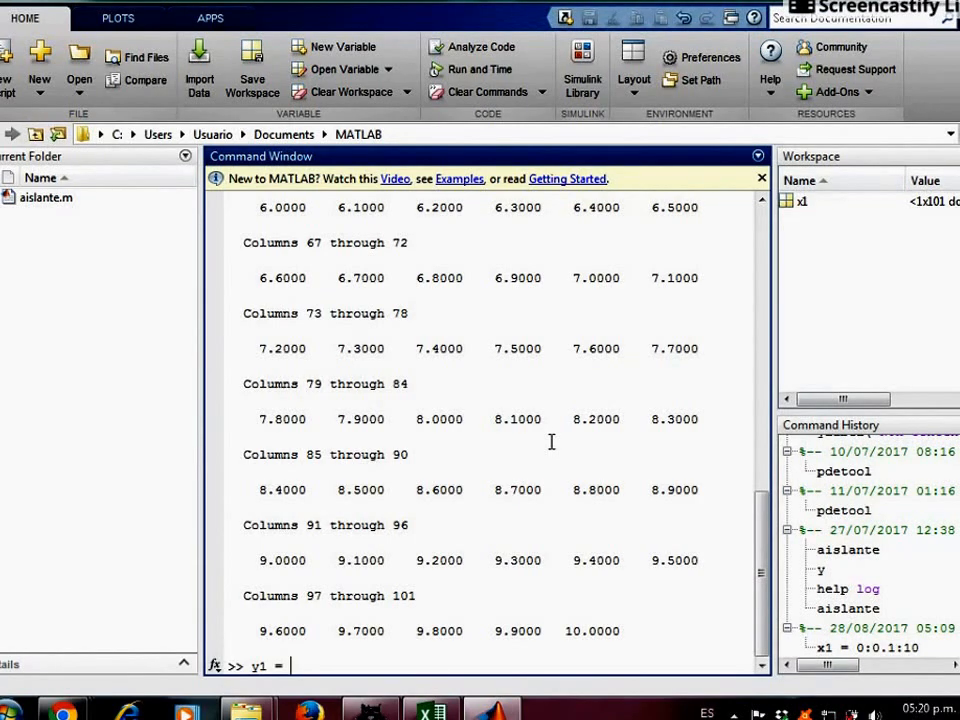
text(x)
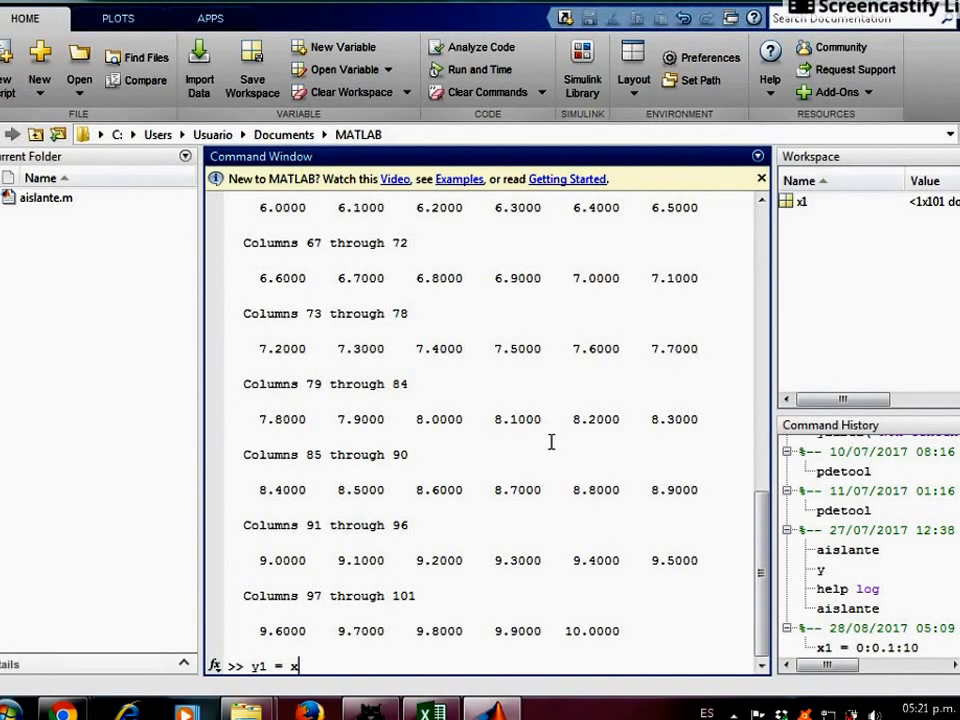
text(1)
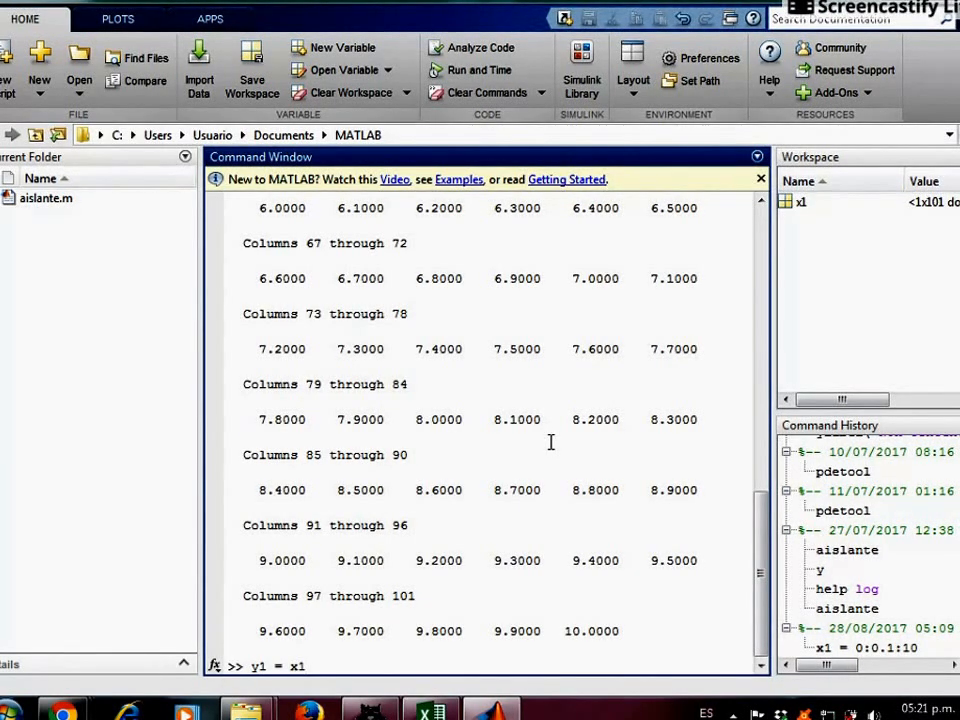
text(:)
key(BackSpace)
text(;)
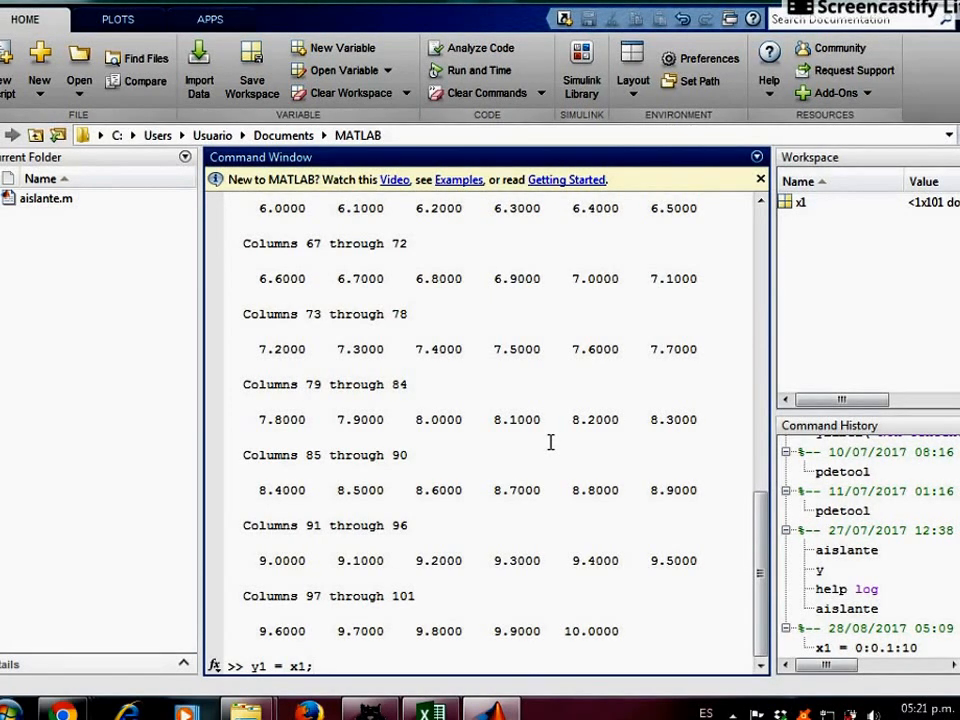
key(Return)
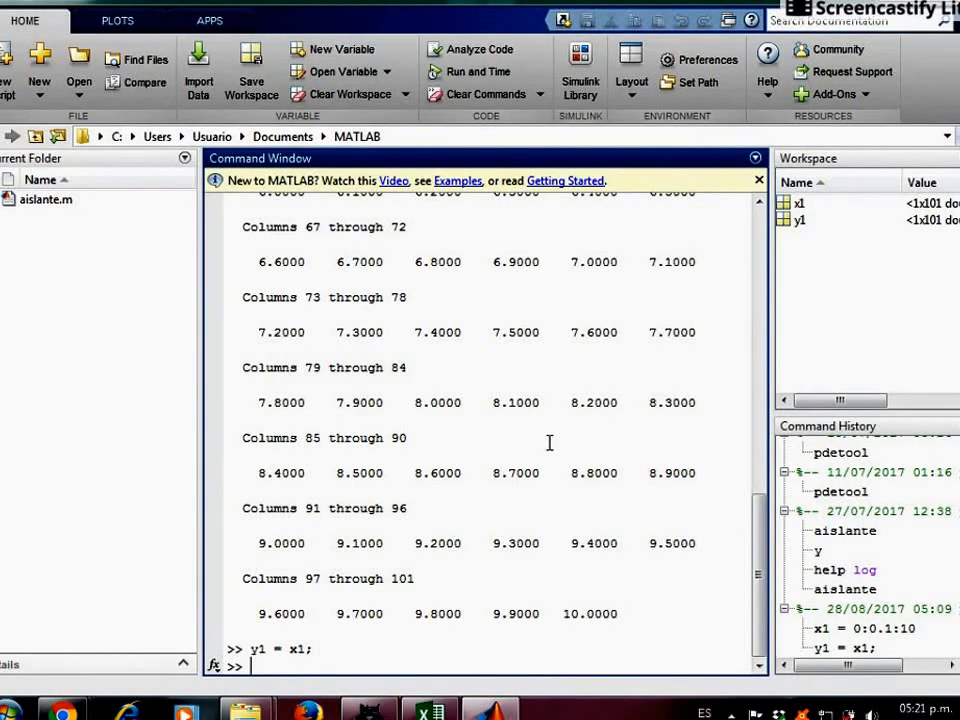
Define y2 = 0:0.1:2*pi; with its output suppressed
text(y2)
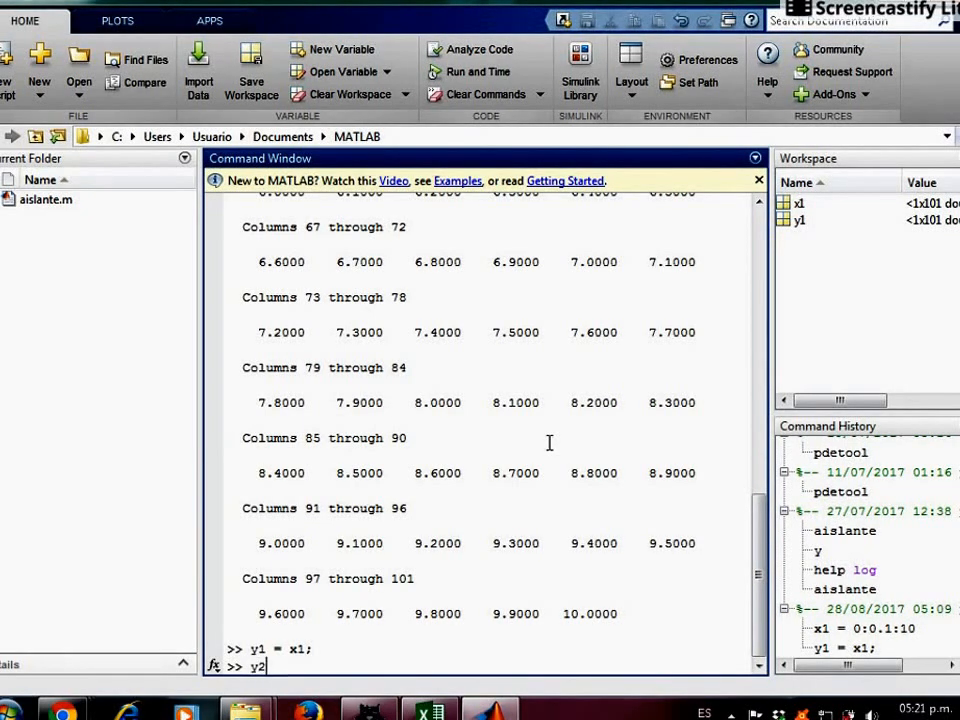
text( = 0:)
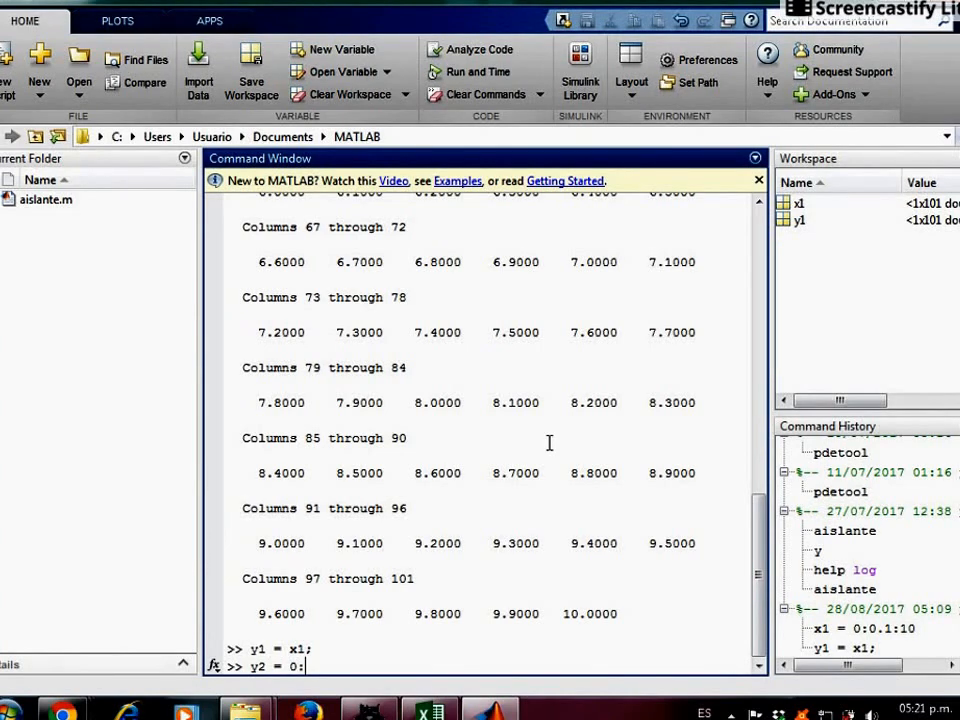
text(0.1)
text(:2*pi)
text(;)
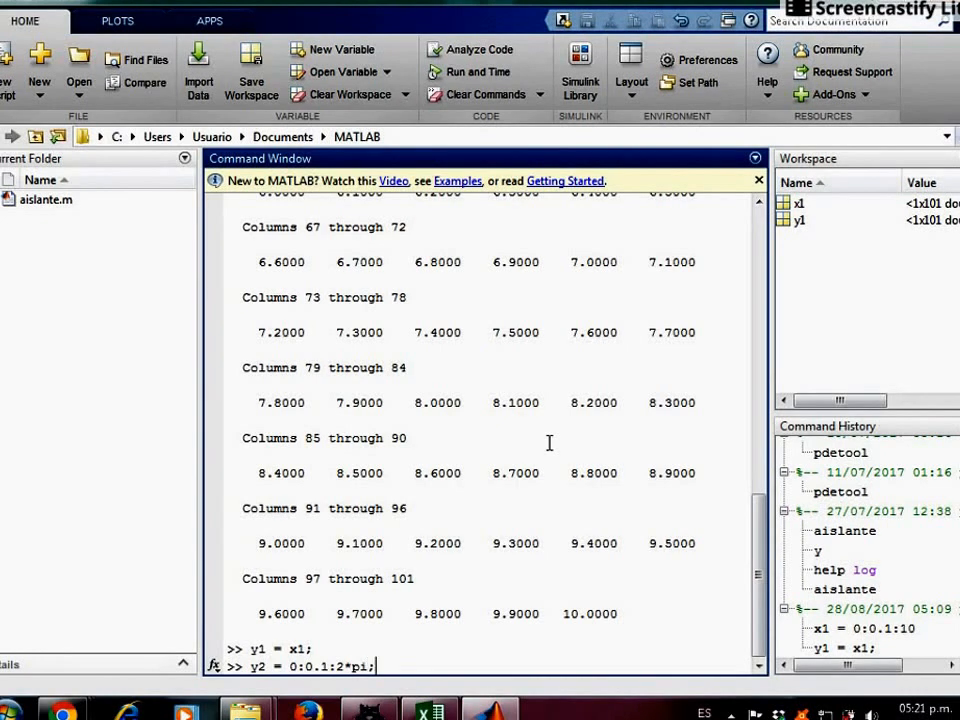
key(Return)
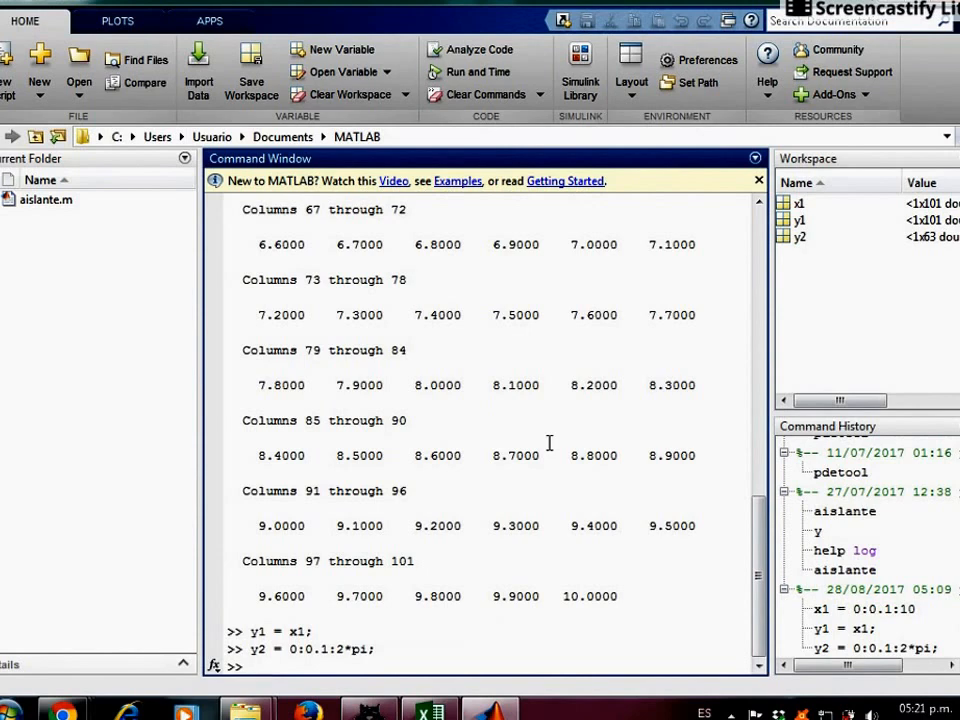
Try to define y2 = sin(x2); with its output suppressed
text(y2 = sin(x2)
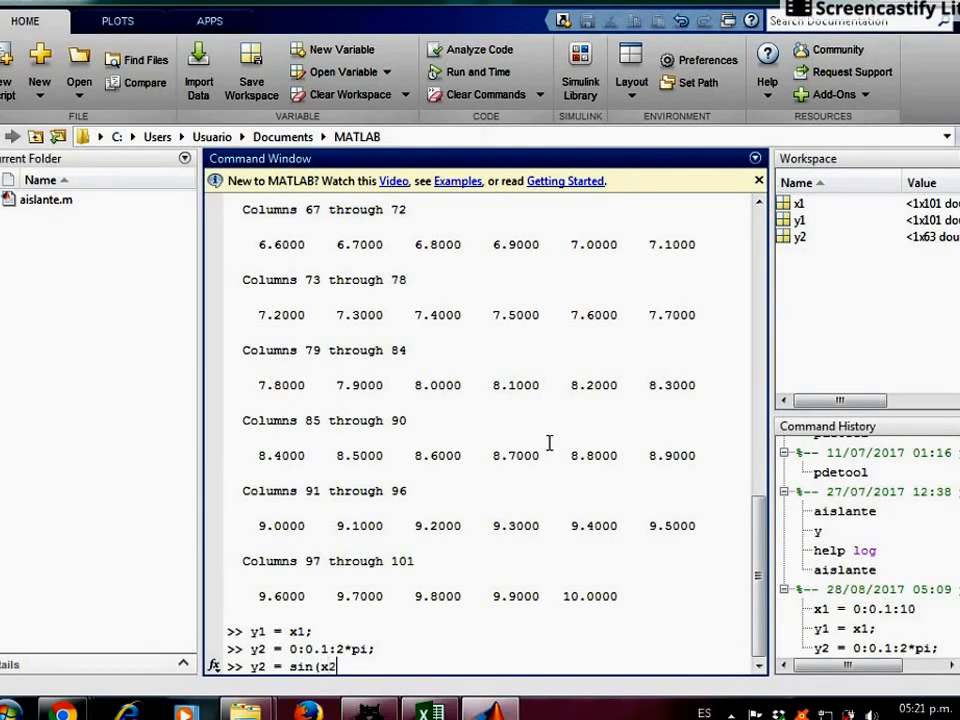
text();)
key(Return)
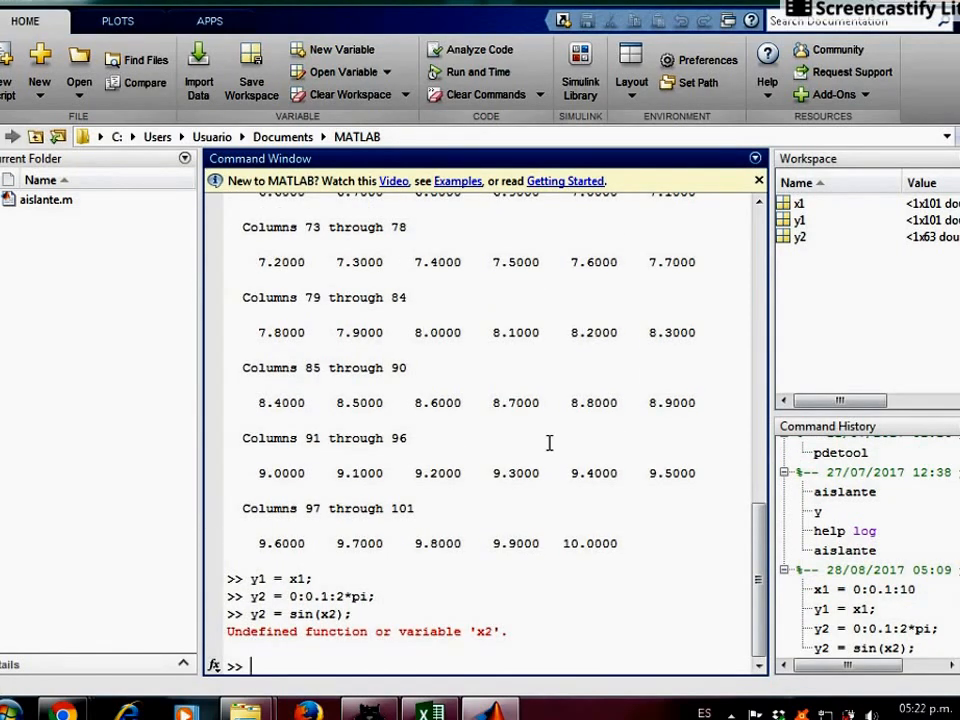
key(Up)
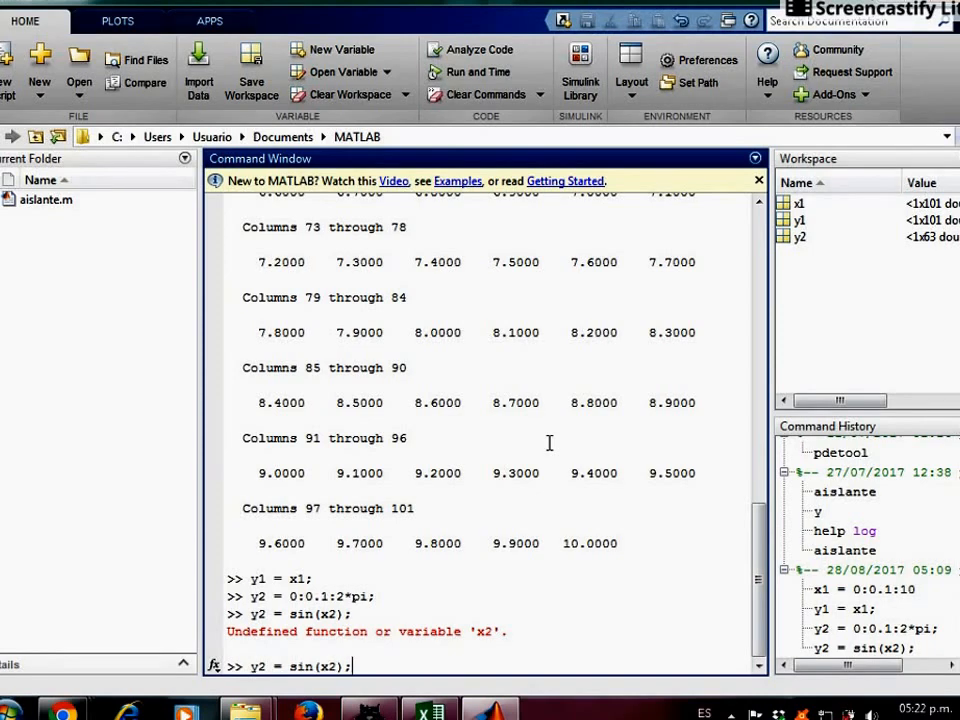
key(Left)
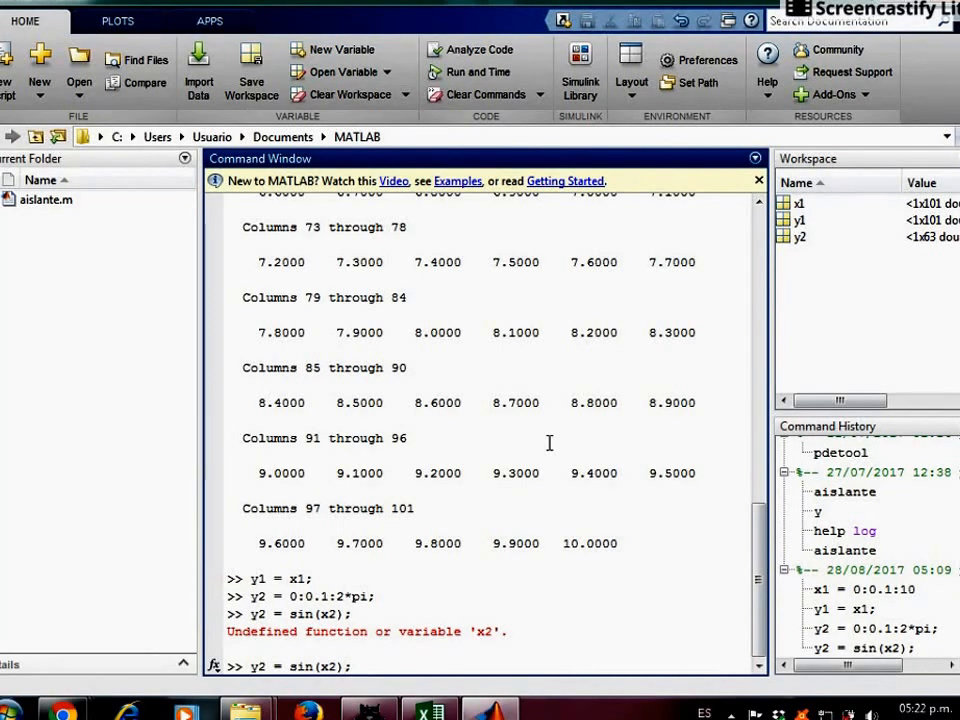
key(BackSpace)
key(BackSpace)
key(BackSpace)
key(BackSpace)
key(BackSpace)
key(BackSpace)
key(BackSpace)
key(BackSpace)
key(BackSpace)
key(BackSpace)
key(BackSpace)
key(BackSpace)
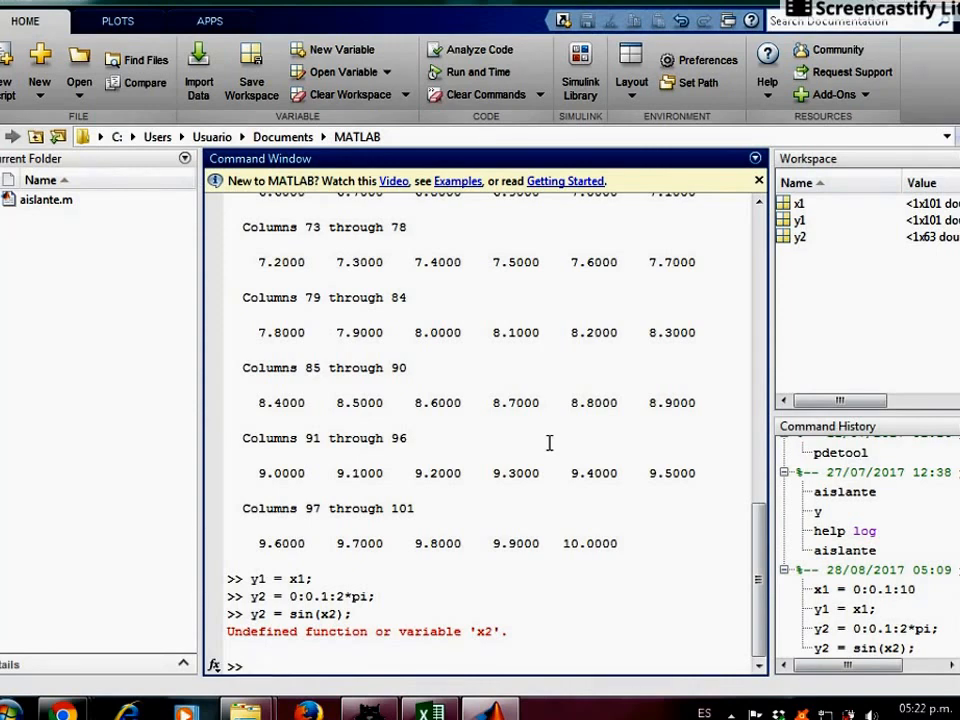
Reuse the earlier y2 range command to define x2 = 0:0.1:2*pi; with its output suppressed
key(Up)
key(Up)
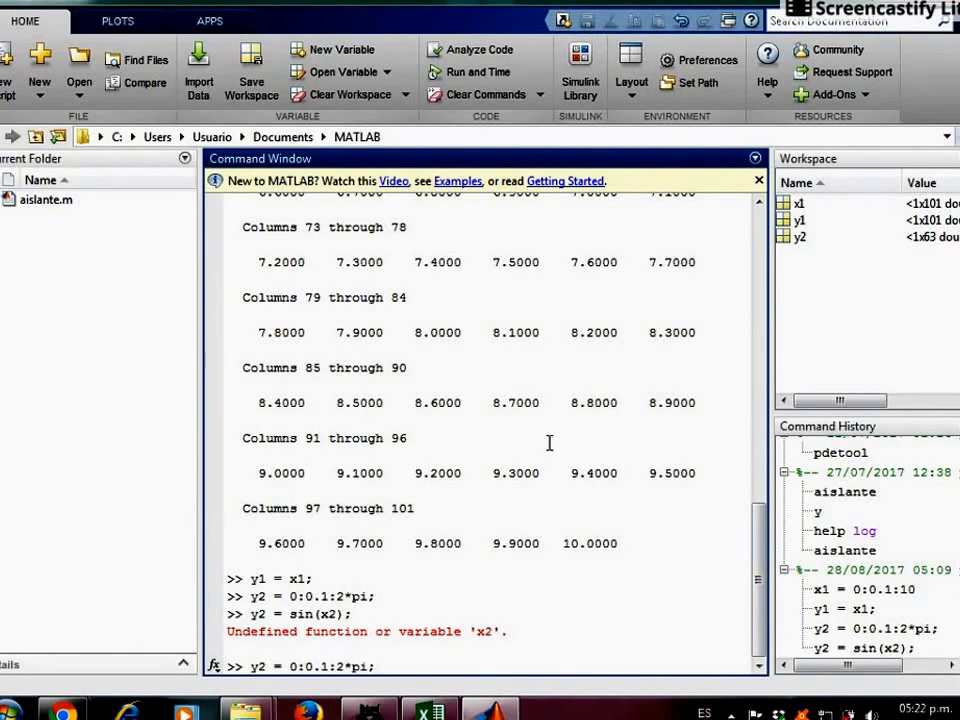
key(Home)
text(x)
key(Delete)
key(Right)
key(Right)
key(Right)
key(Right)
key(Right)
key(Right)
key(Right)
key(Right)
key(Right)
key(Right)
key(Right)
key(Right)
key(Right)
key(Right)
key(Return)
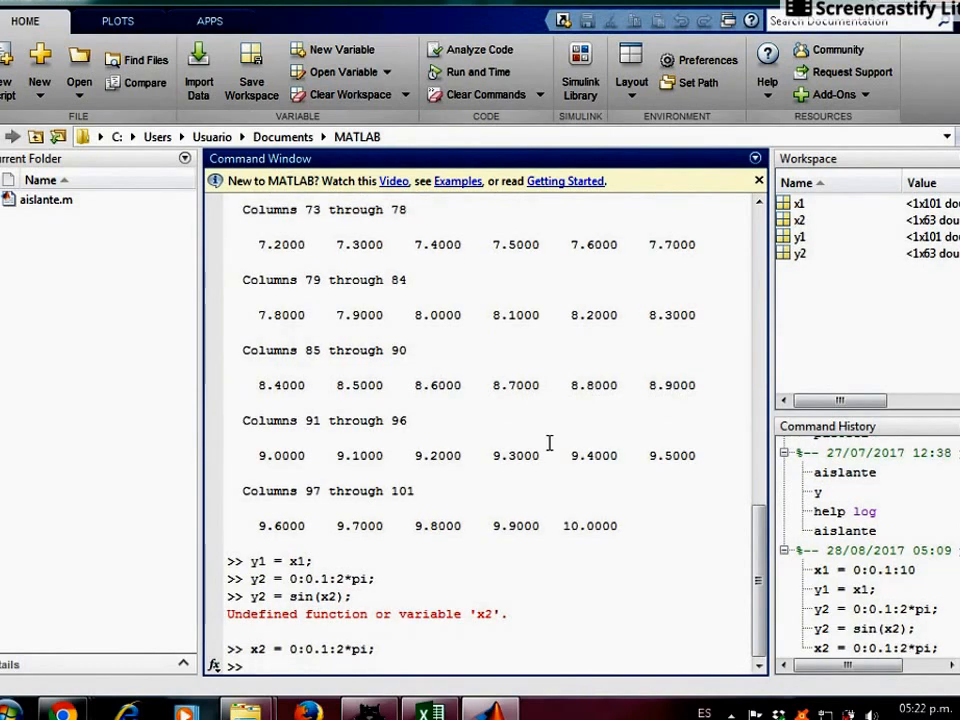
Rerun y2 = sin(x2); to compute the sine values over x2
key(Up)
key(Up)
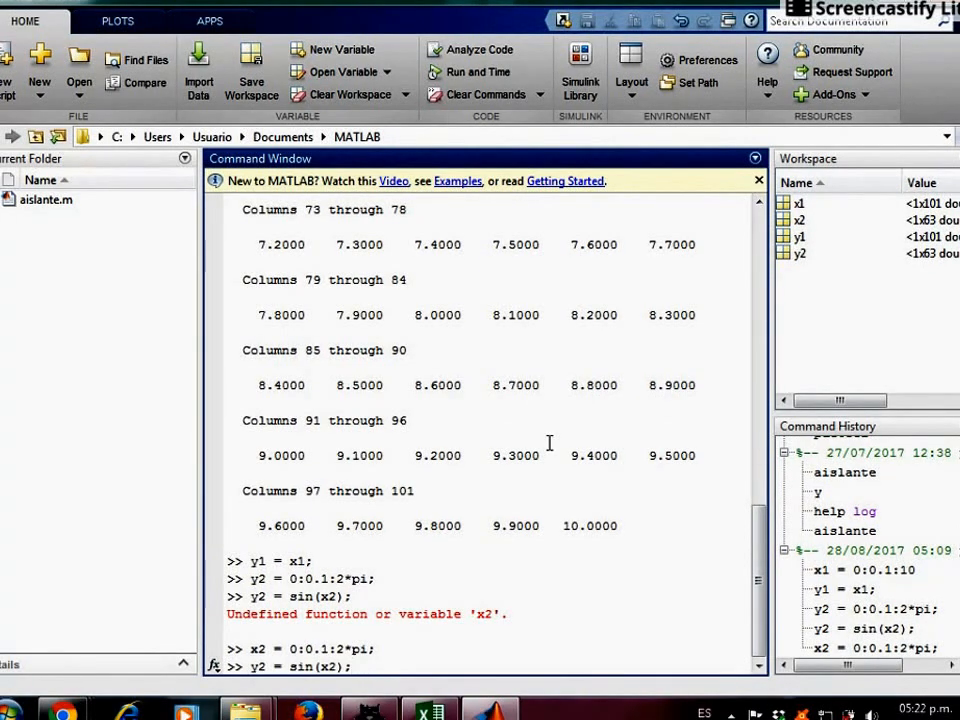
key(Return)
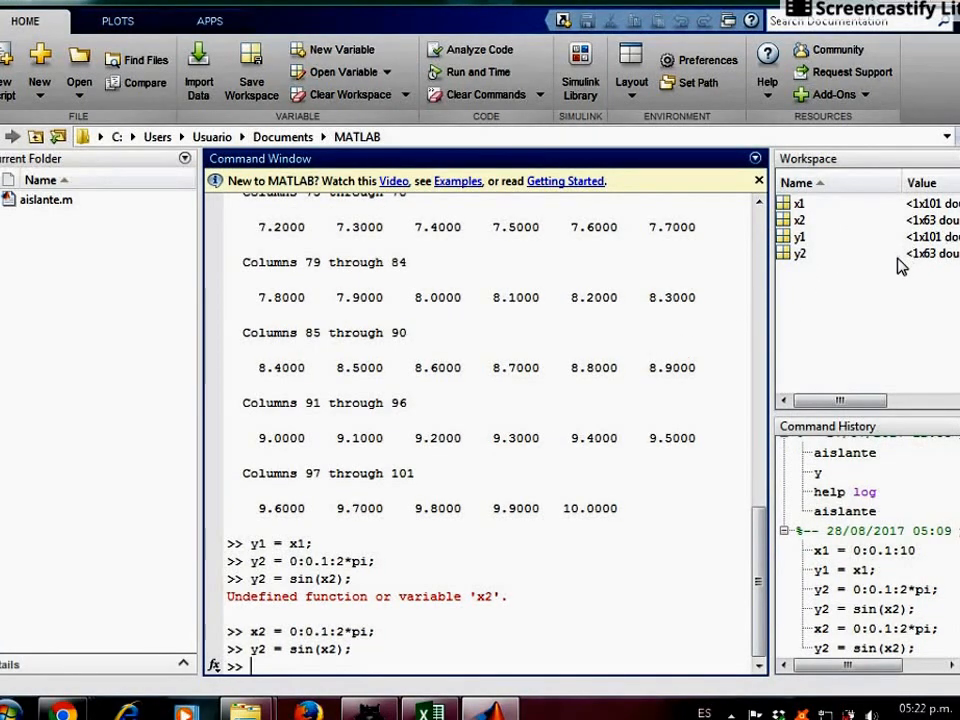
Compare the sizes of x1, x2, y1 and y2 in the workspace
click(802, 206)
click(802, 221)
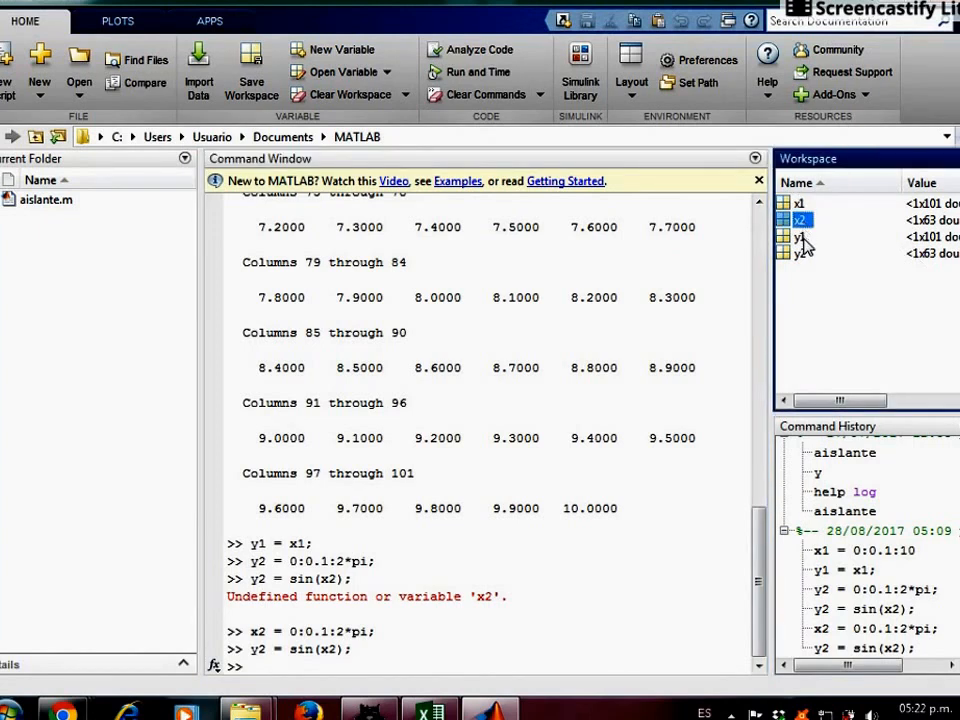
click(804, 206)
click(806, 220)
click(806, 238)
click(804, 254)
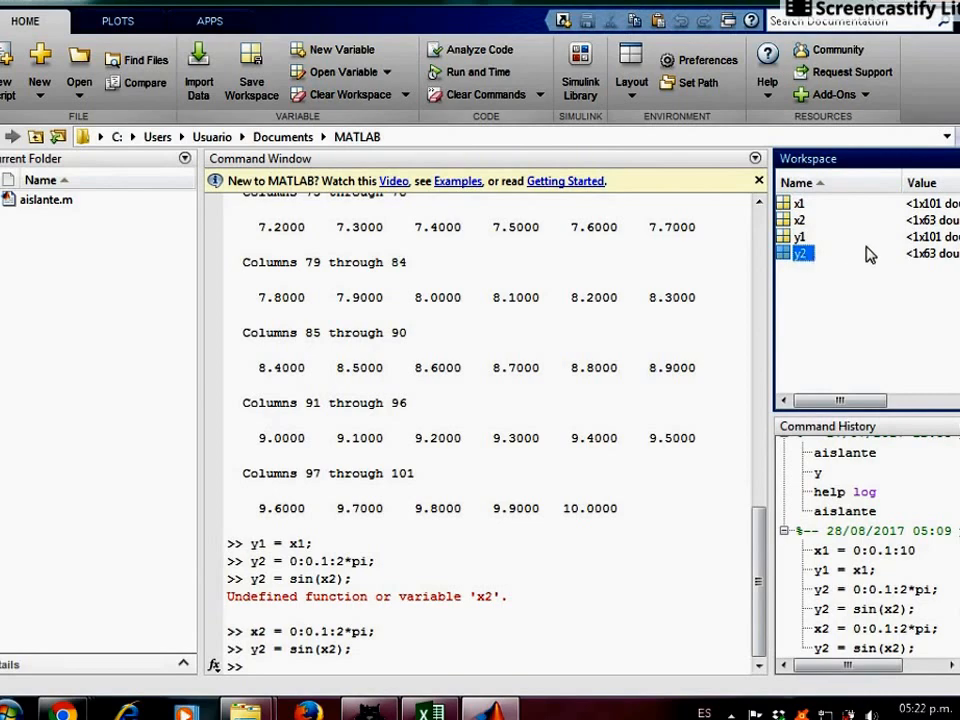
click(802, 236)
click(802, 253)
Plot y1 against x1 with plot(x1,y1) and close the figure
click(320, 667)
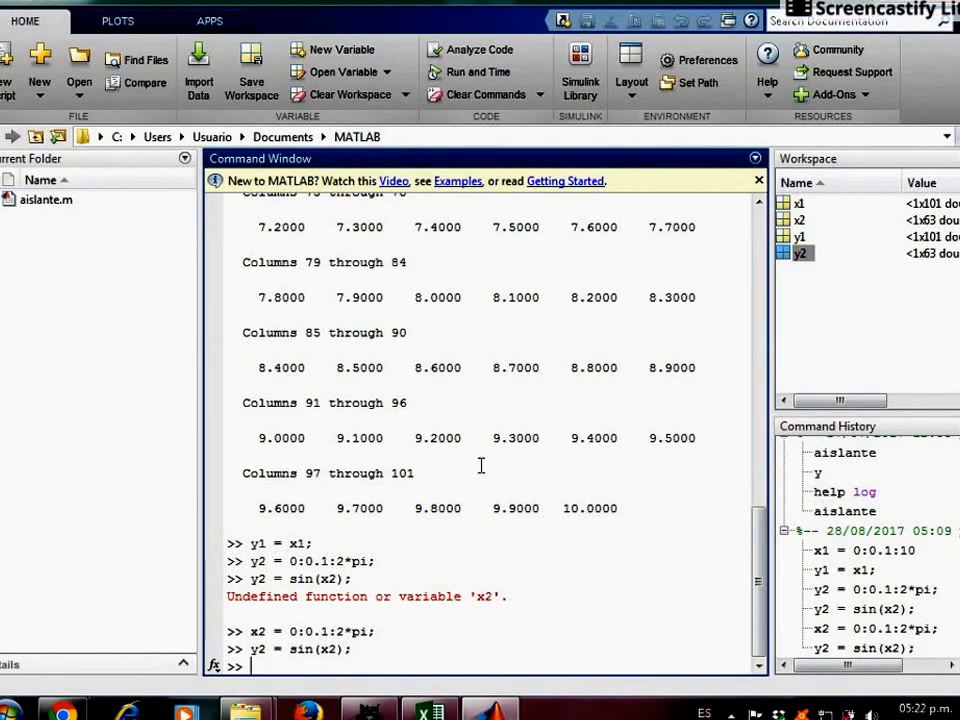
text(plot)
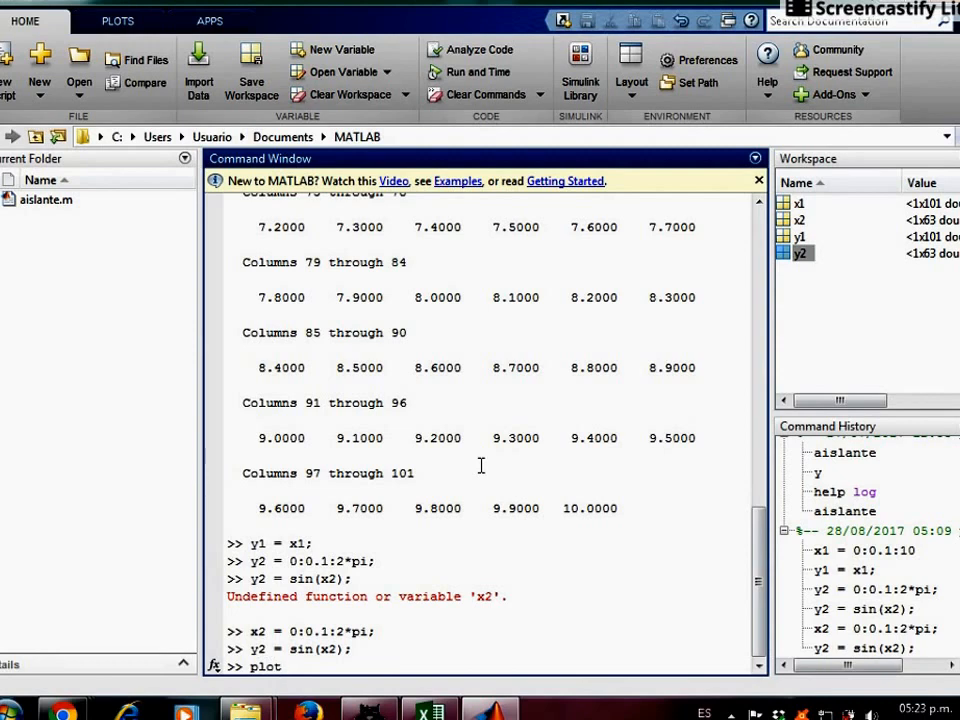
text((x1,y1)
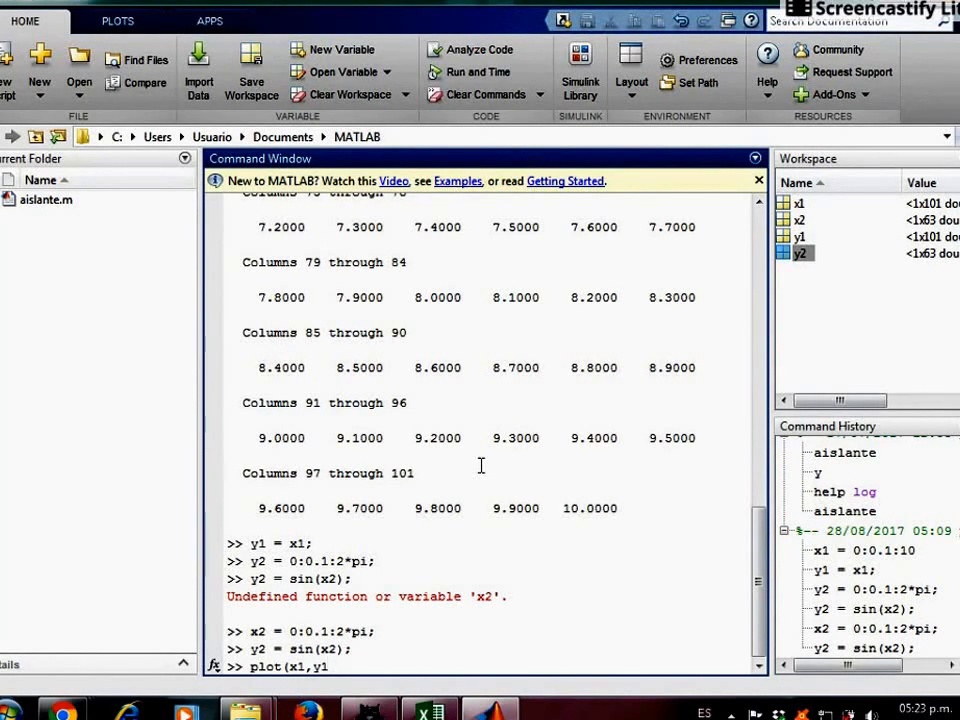
text())
key(Return)
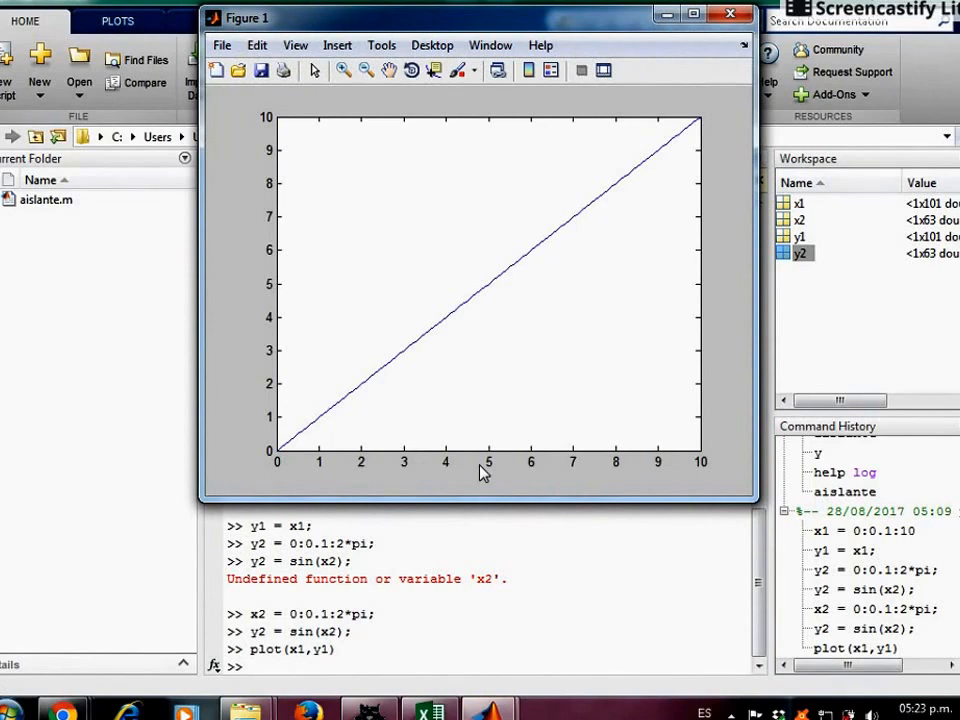
click(731, 16)
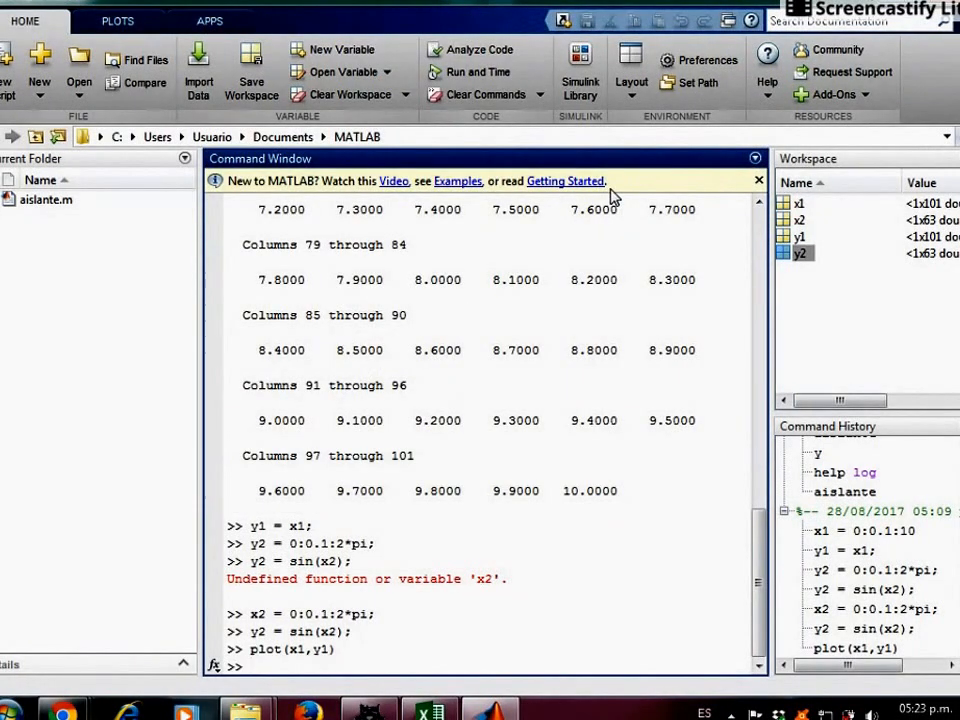
Run hold on and close the empty figure it creates
text(hold on)
key(Return)
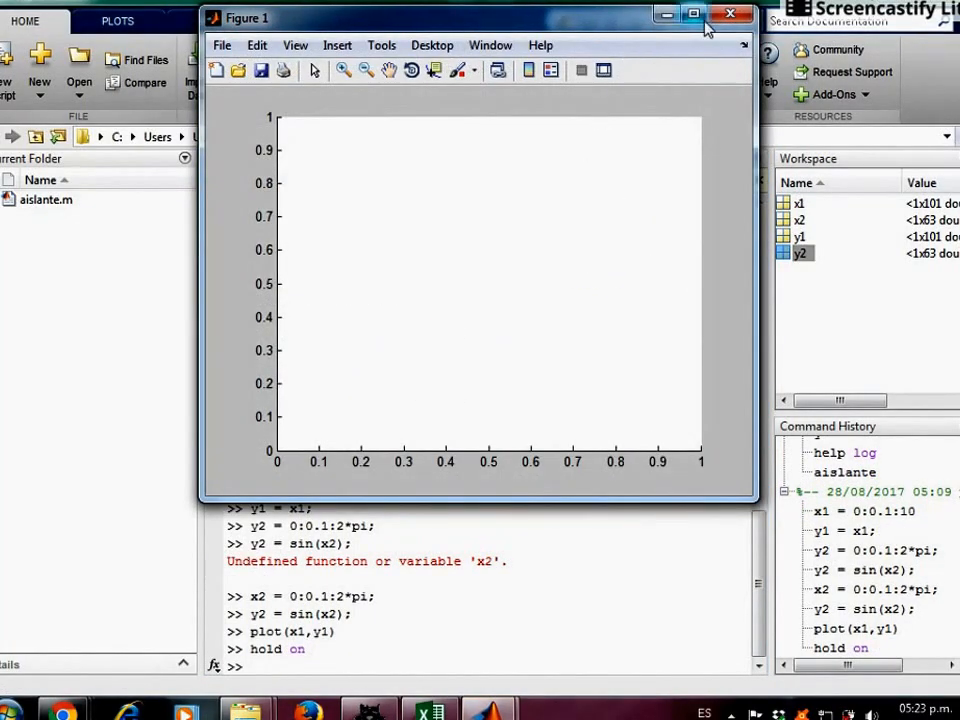
click(729, 17)
Run plot(x1,y1) again and keep its figure open for another curve with hold on
key(Up)
key(Up)
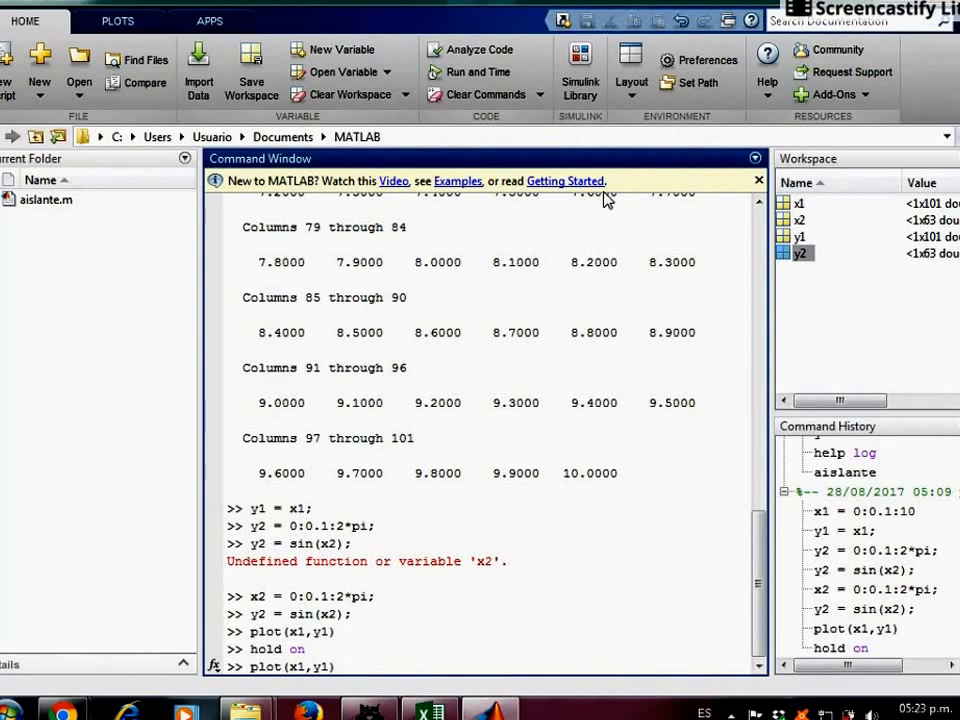
key(Return)
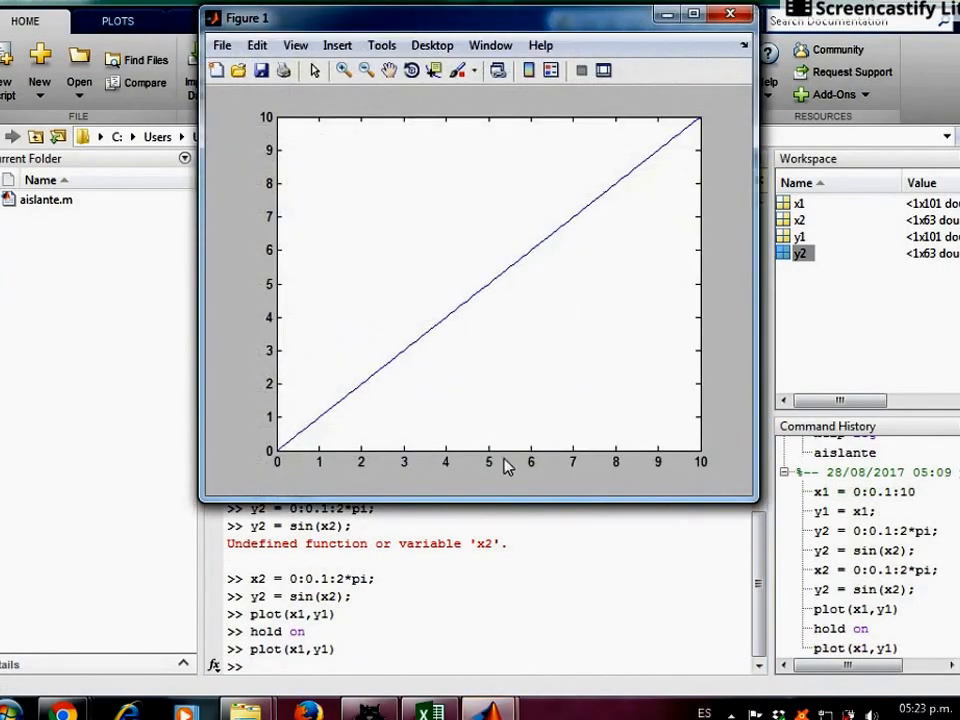
click(449, 615)
text(h)
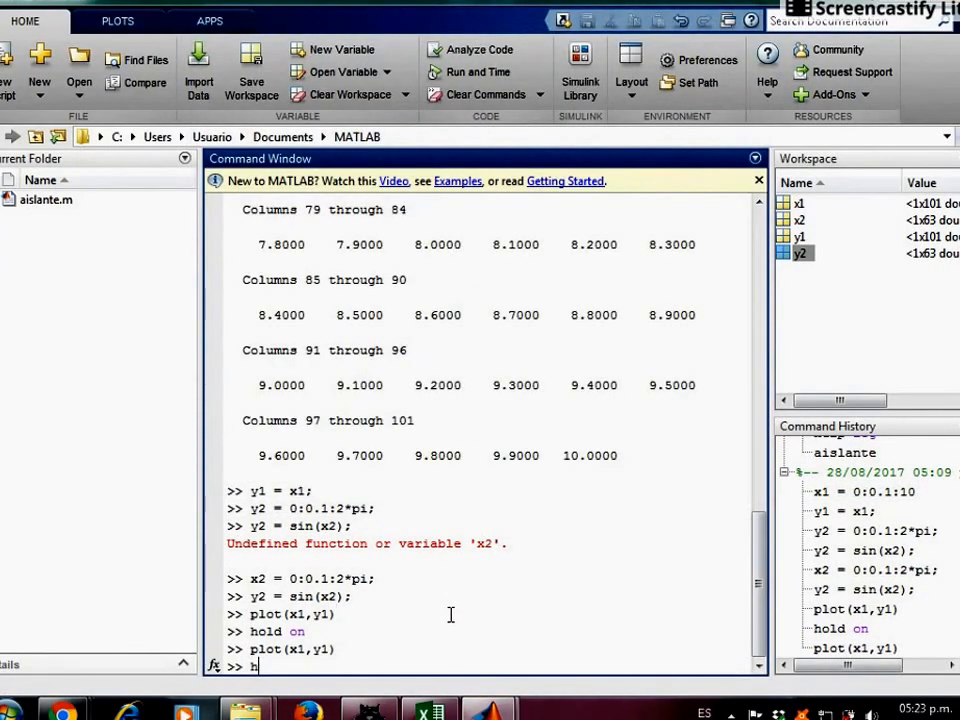
text(old on)
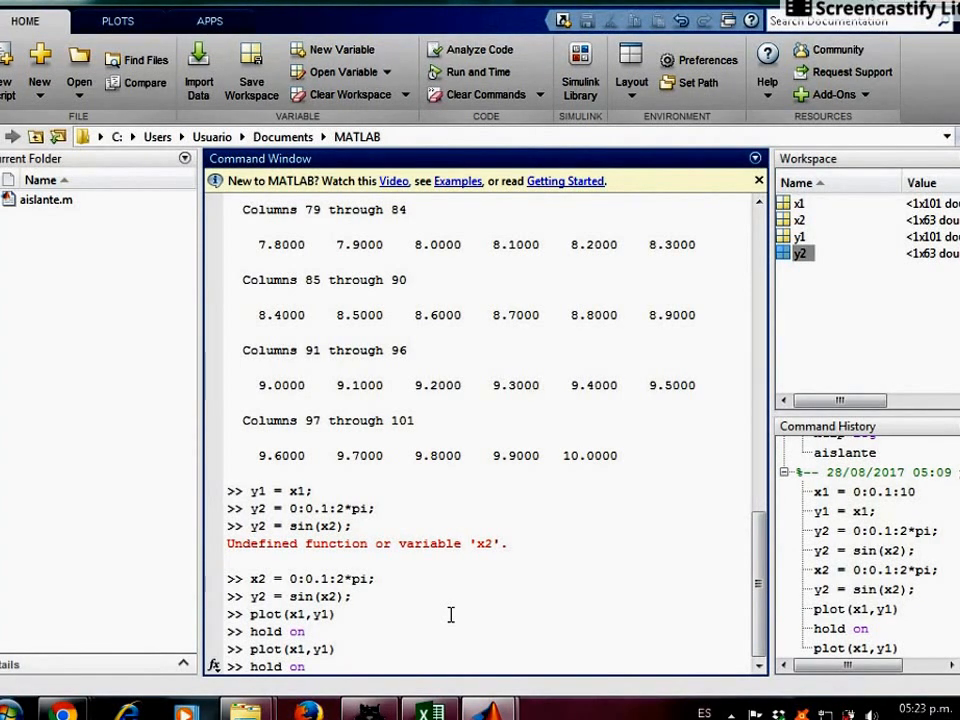
key(Return)
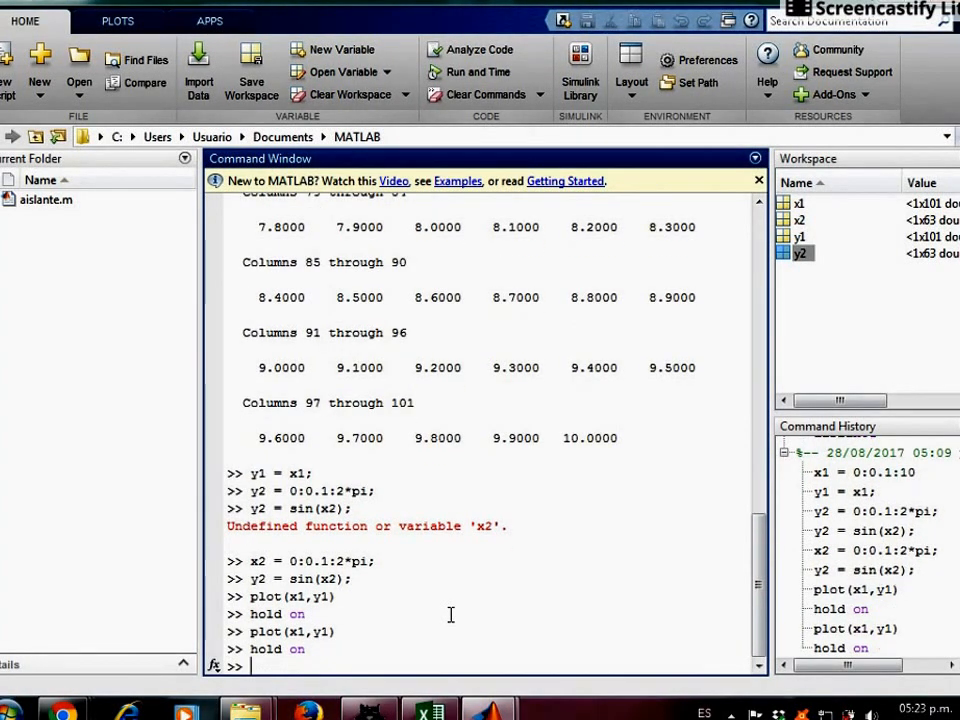
Add the sine curve to the held figure with plot(x2,y2) and bring Figure 1 to the front
key(Up)
key(Up)
key(Left)
key(Left)
key(Left)
key(Left)
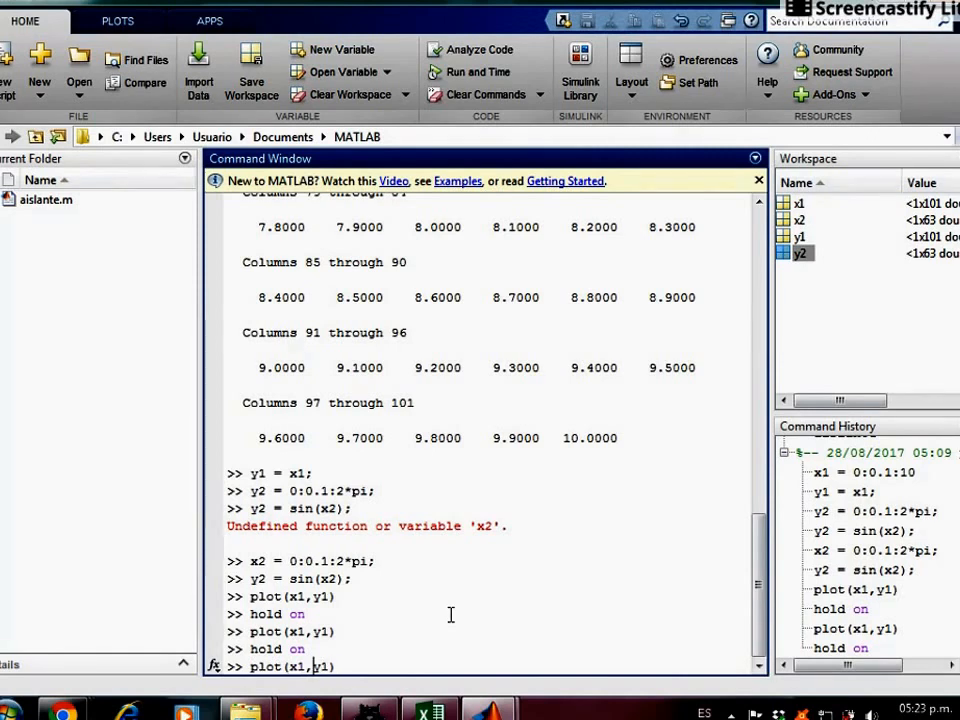
key(BackSpace)
text(2)
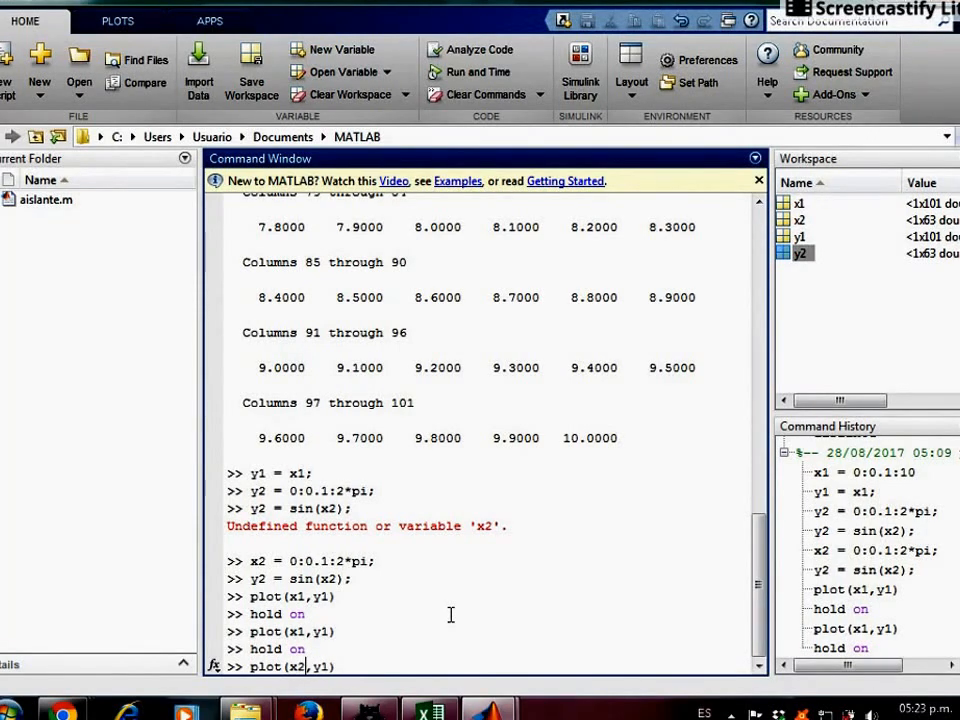
key(Right)
key(Right)
key(Delete)
text(2)
key(Right)
key(Return)
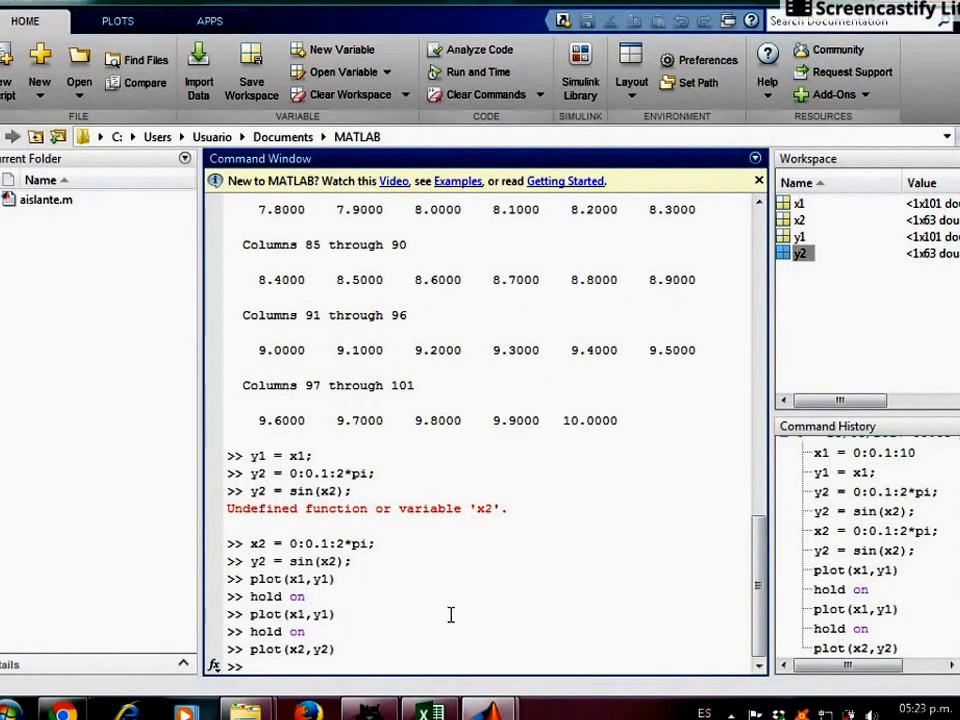
mouse_move(490, 708)
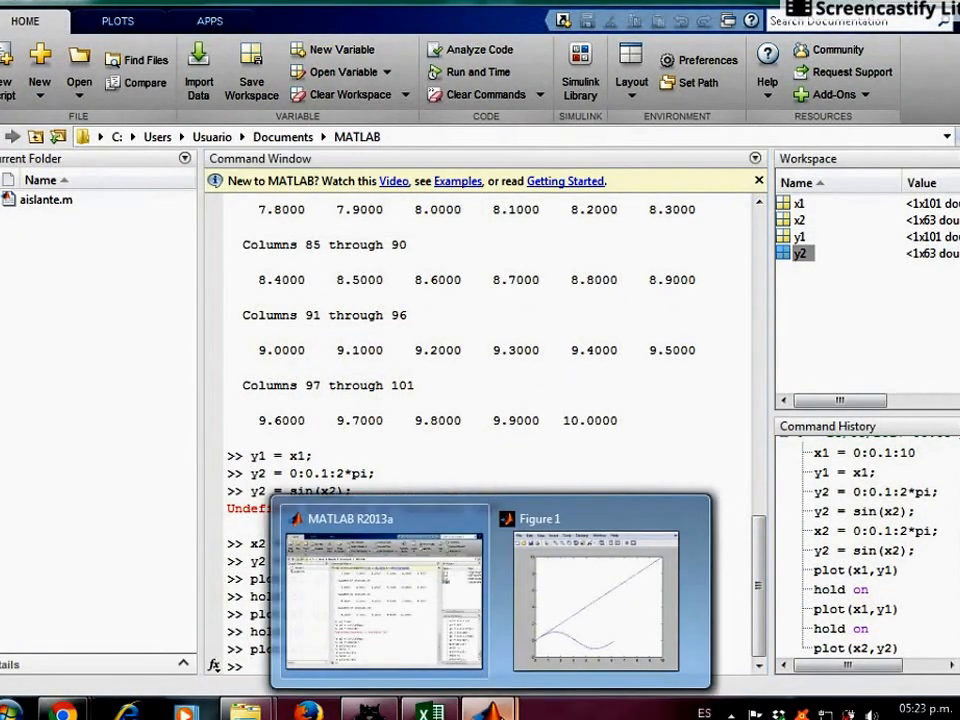
click(547, 655)
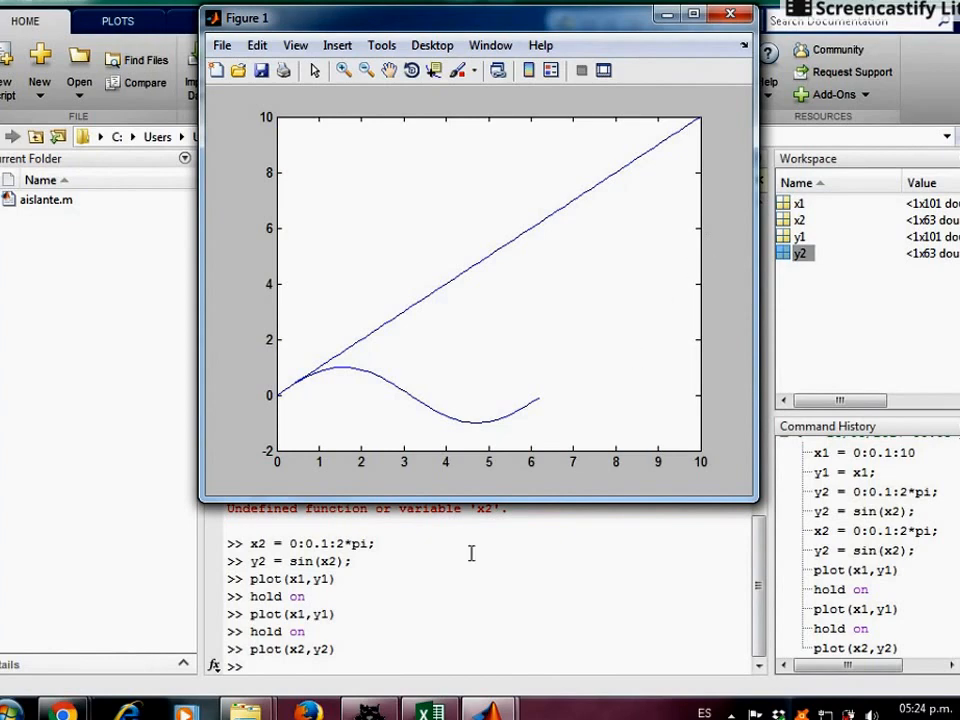
Release the figure with hold off, review the combined plot and close Figure 1
click(302, 662)
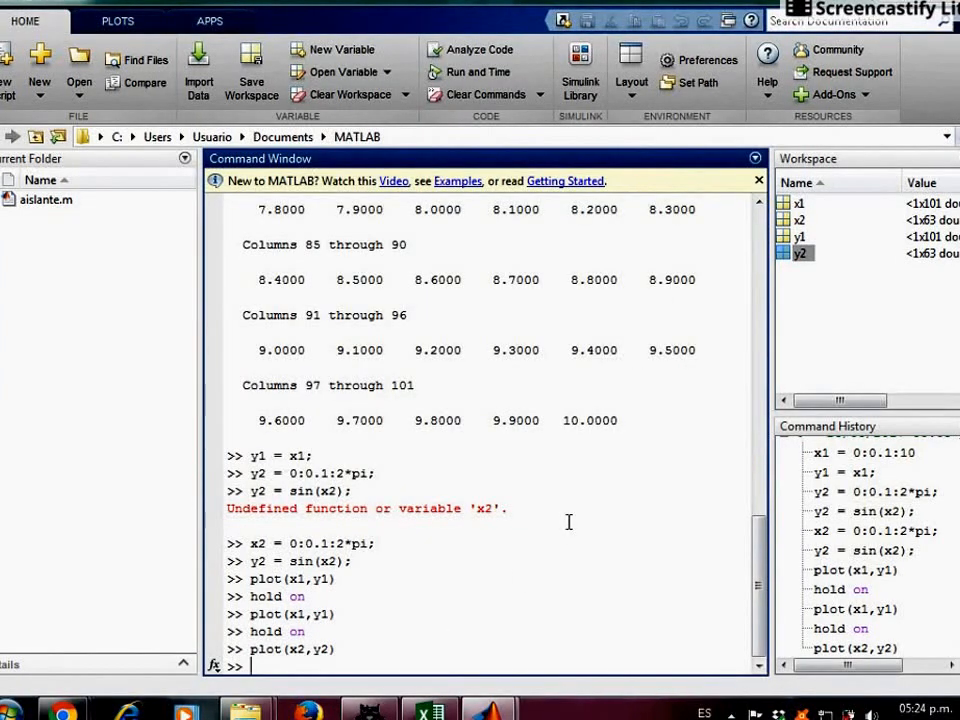
text(hold off)
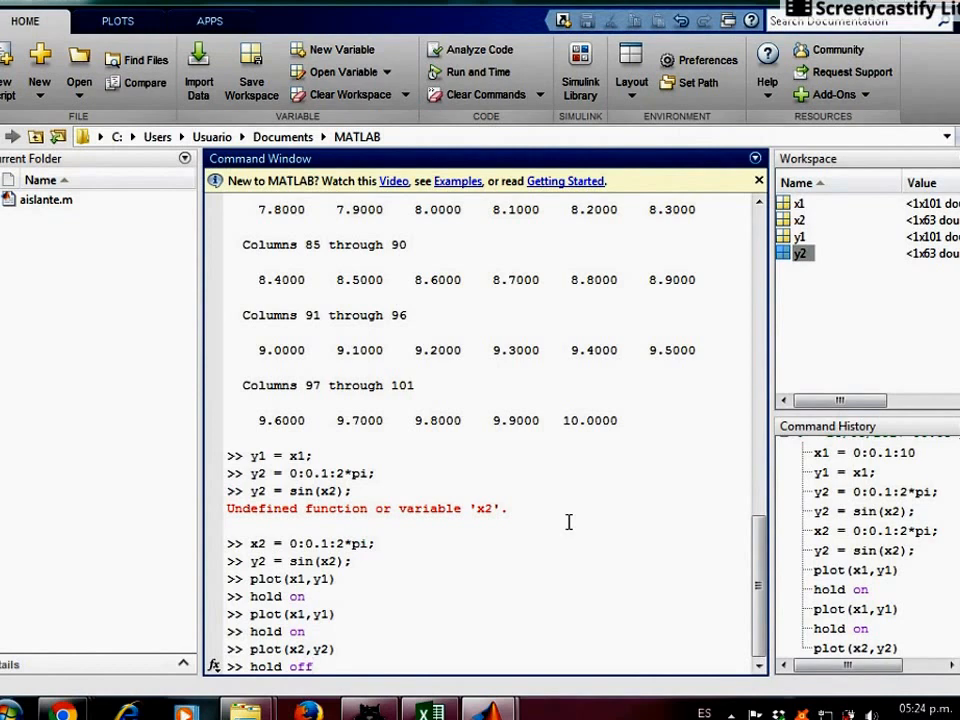
key(Return)
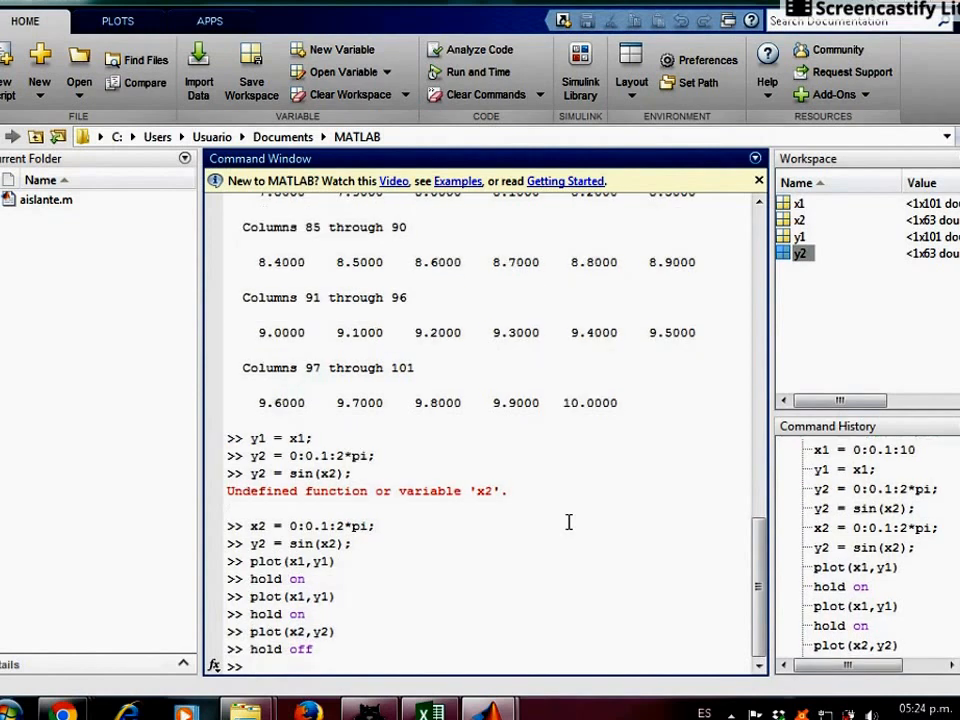
mouse_move(490, 708)
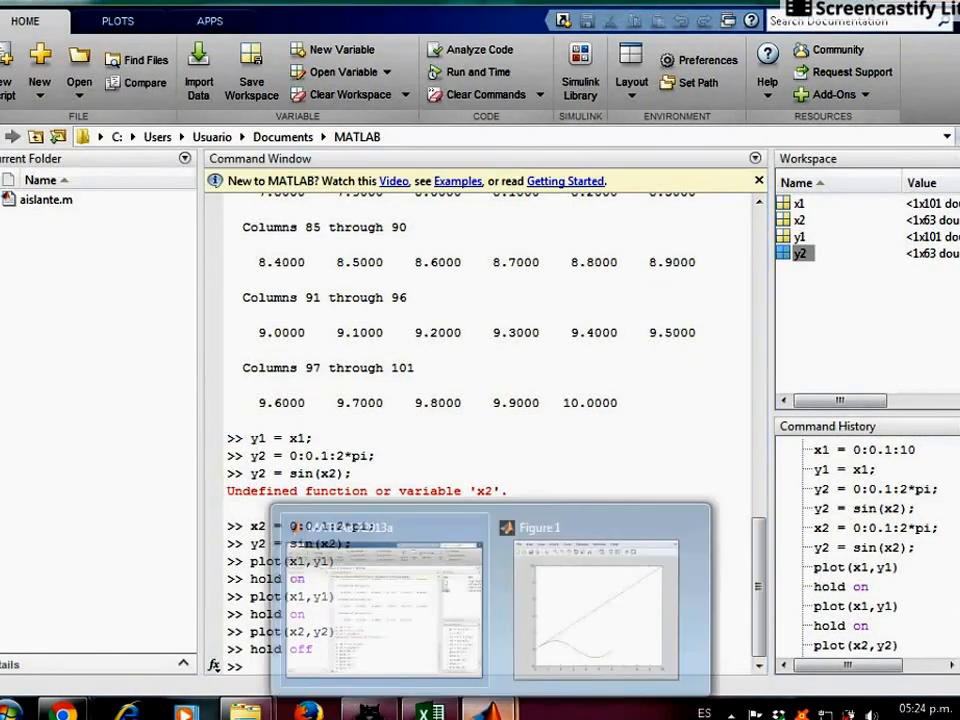
click(577, 676)
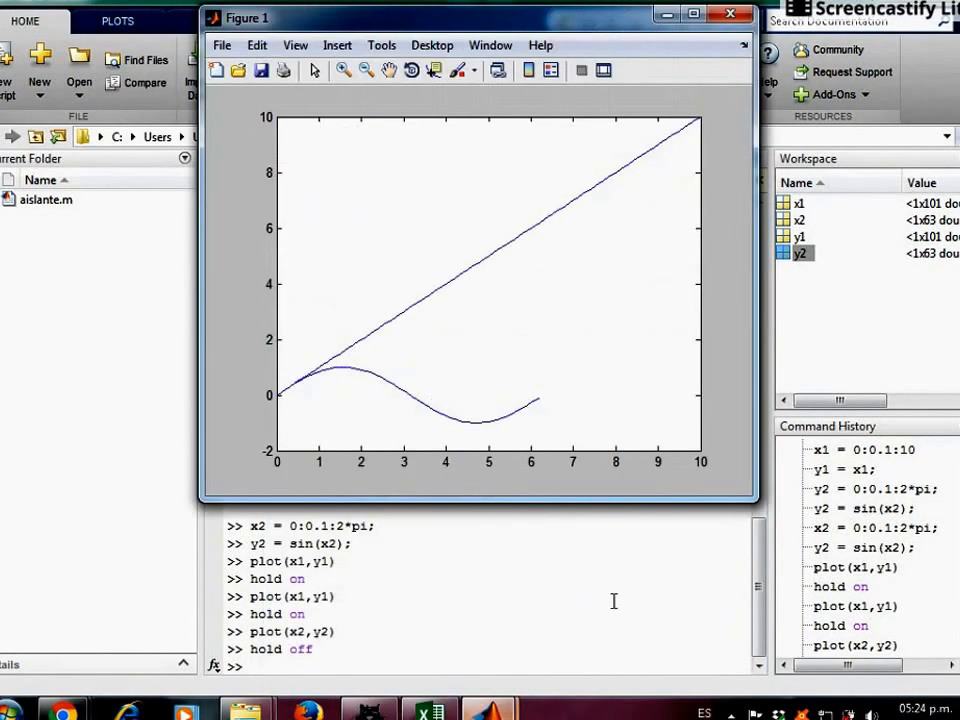
click(740, 17)
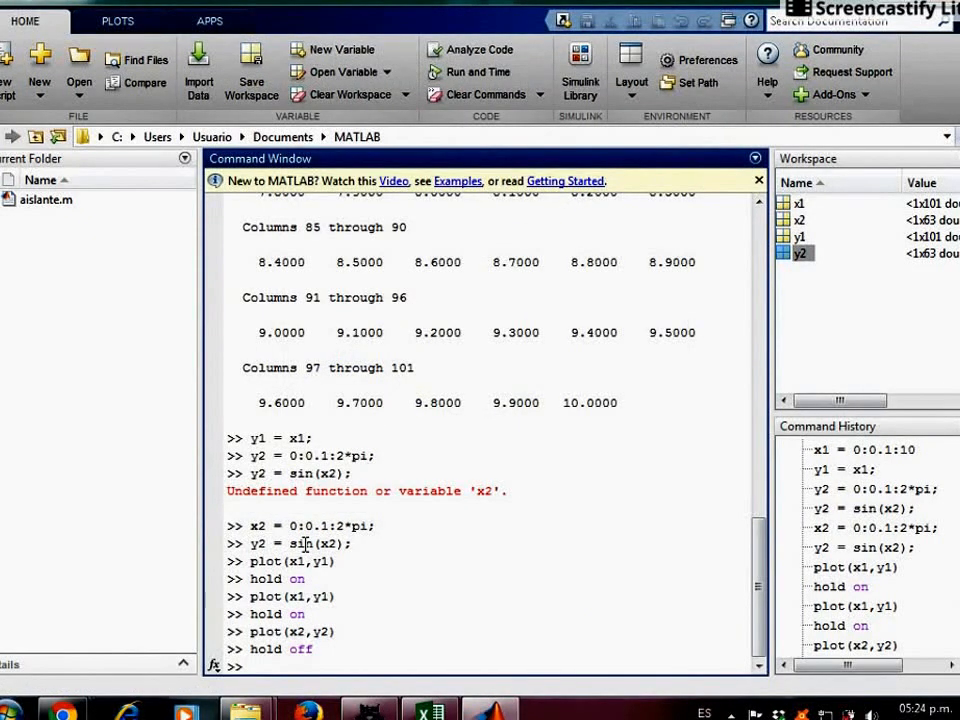
Recall the earlier plot(x2,y2) command and extend it to plot(x2,y2,x1,y1)
key(Up)
key(Up)
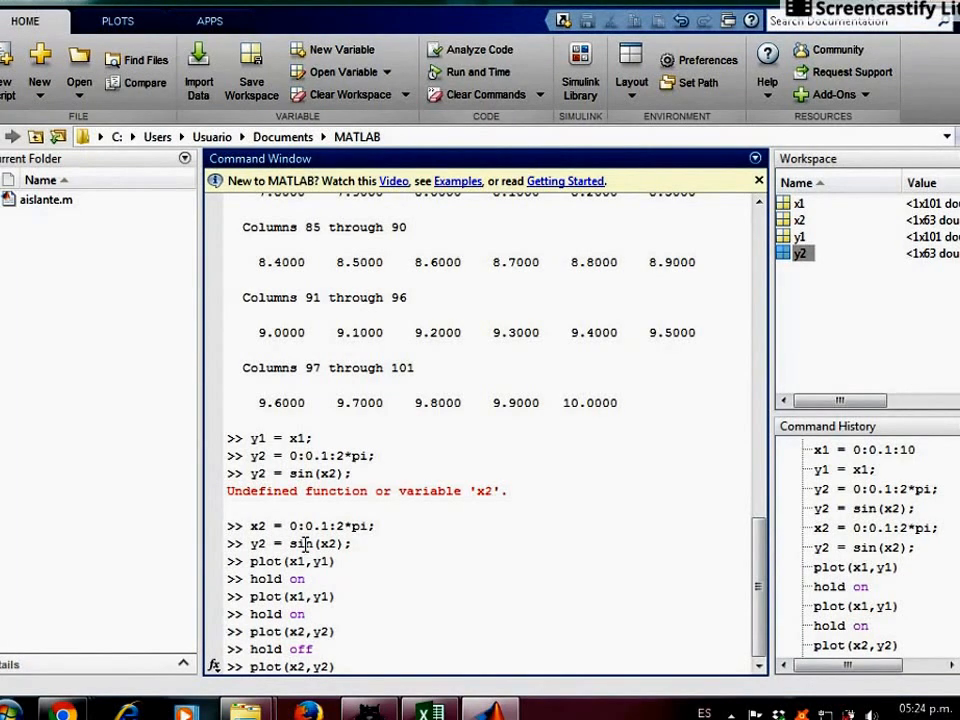
text(x1)
key(BackSpace)
key(BackSpace)
key(Right)
key(Right)
key(Right)
key(Right)
key(Right)
key(Right)
text(x1)
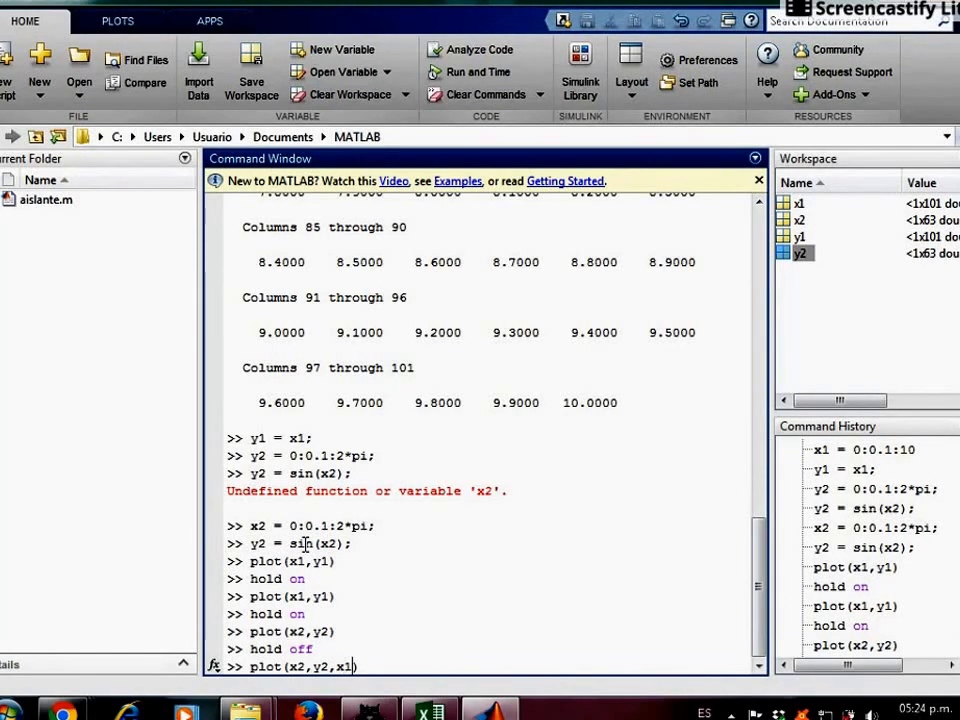
text(,y1)
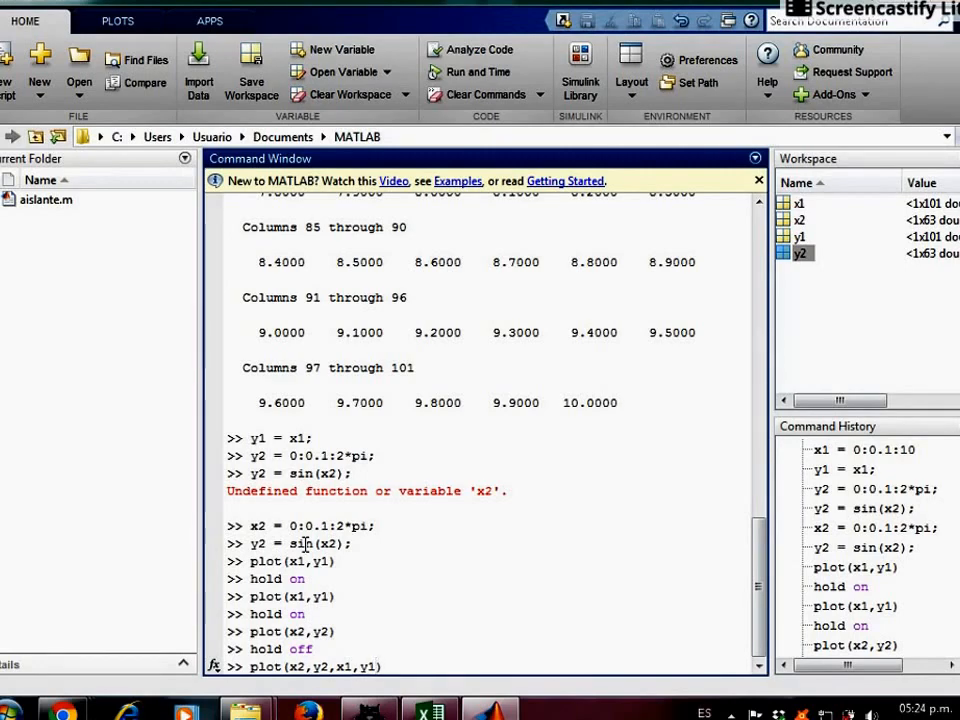
Run plot(x2,y2,x1,y1), review both curves in the figure and close Figure 1
key(End)
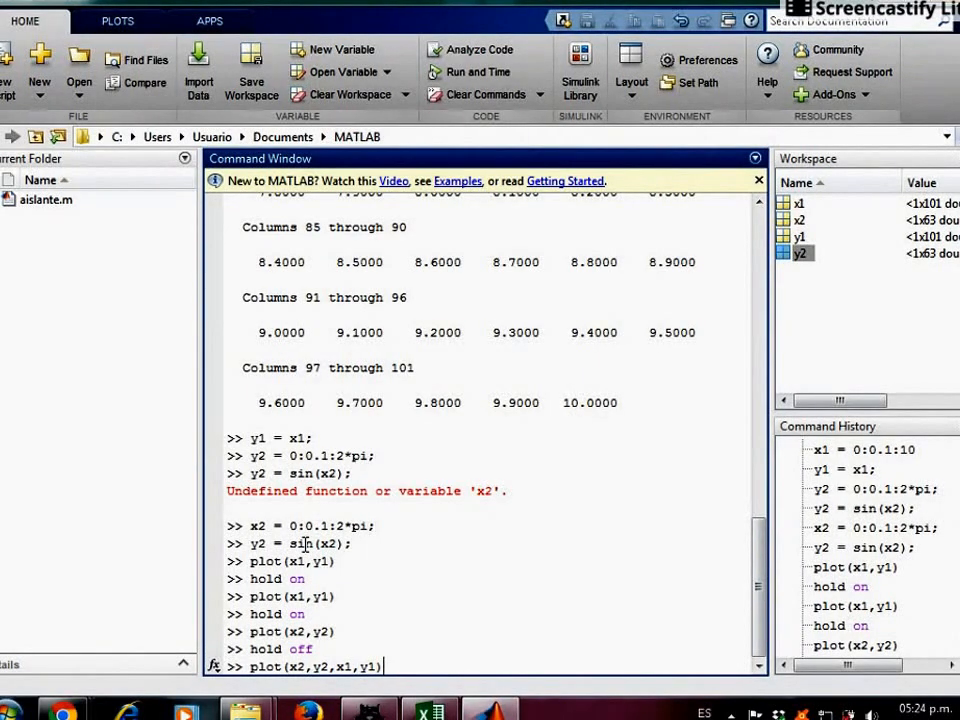
key(Return)
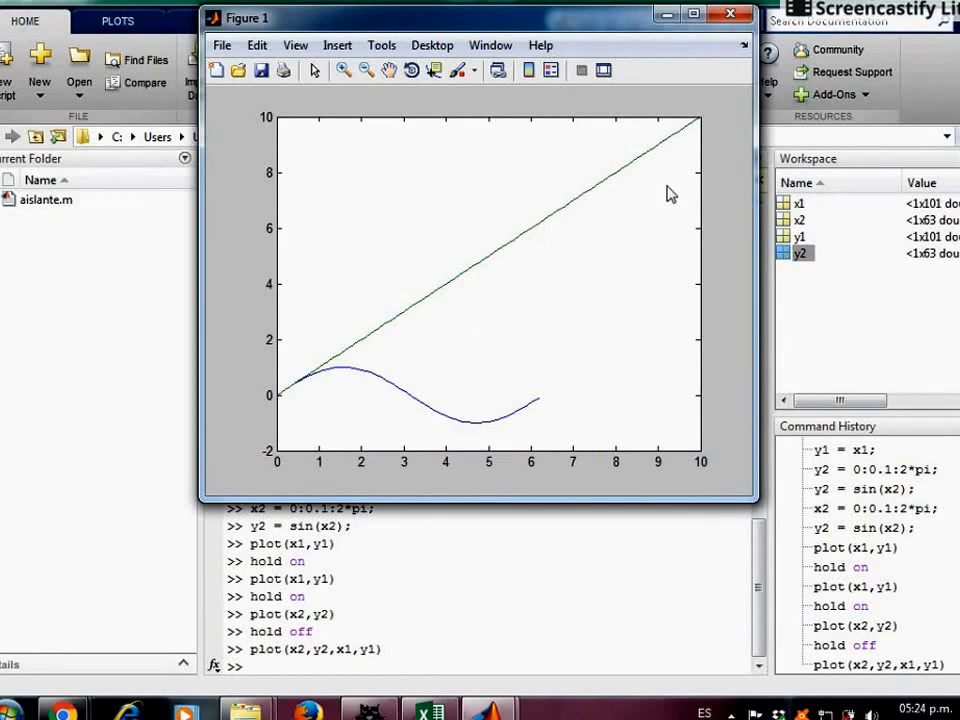
click(735, 16)
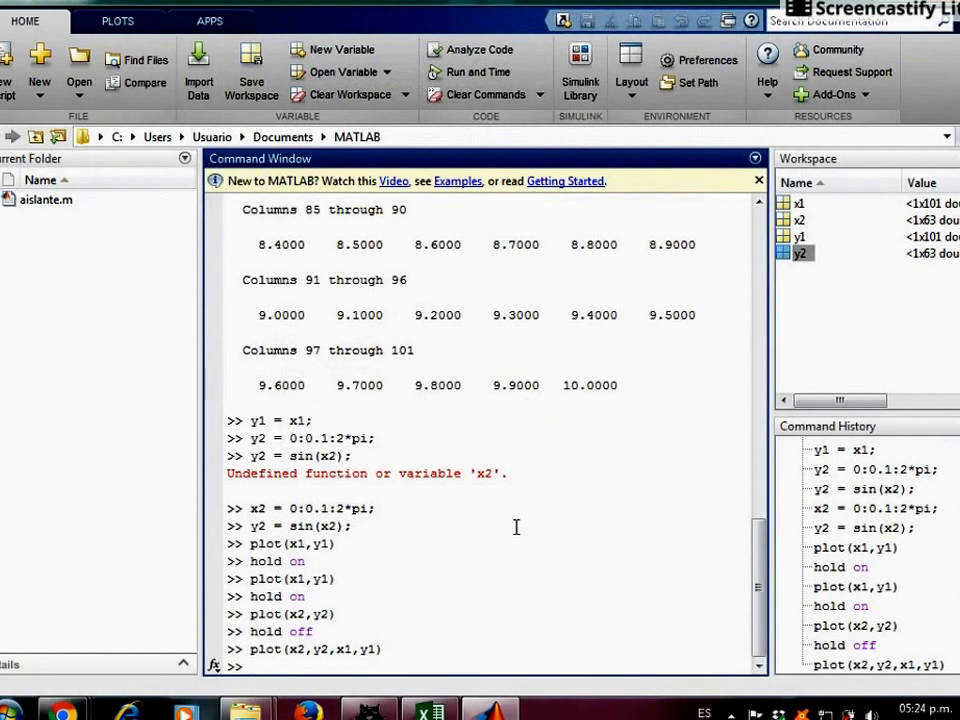
Plot the sine curve in red and the line in black by running plot(x2,y2,'r',x1,y1,'k')
key(Up)
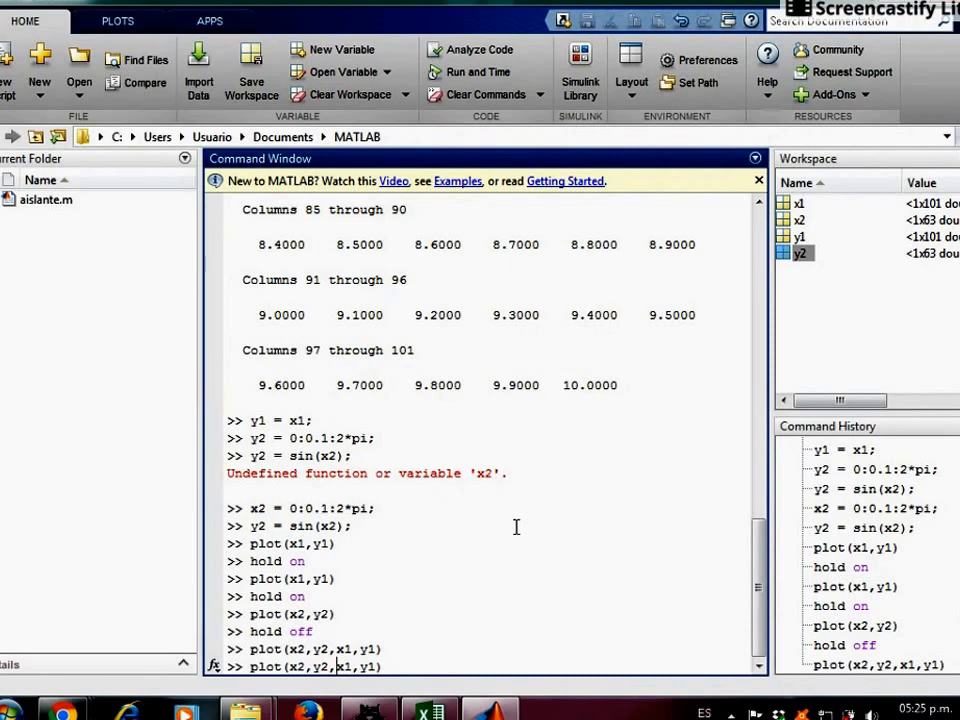
text('')
text(r)
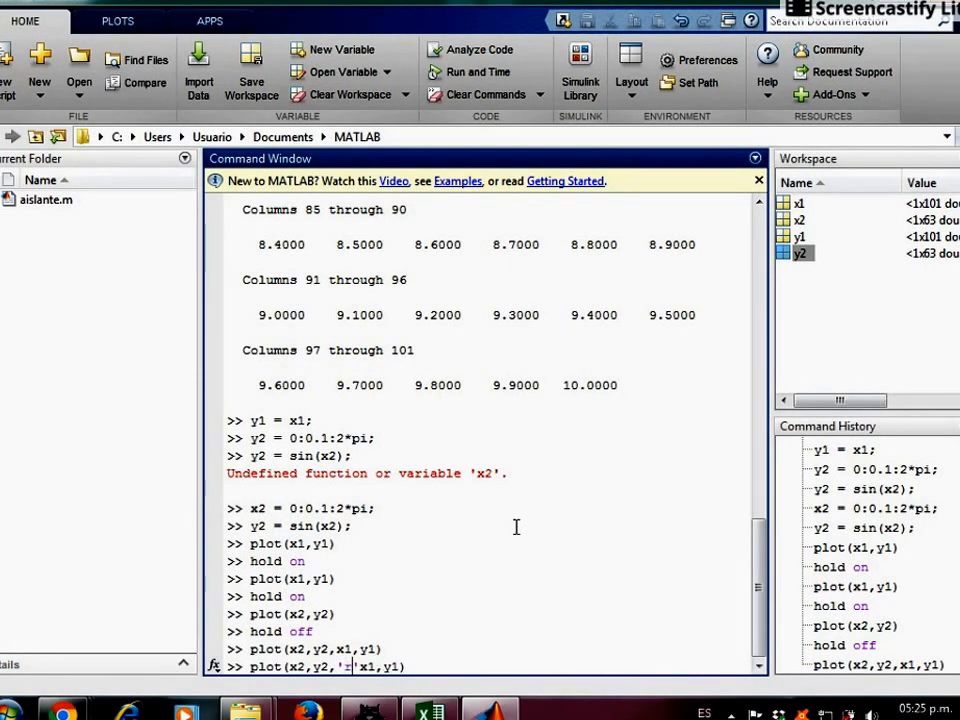
key(Right)
text(,)
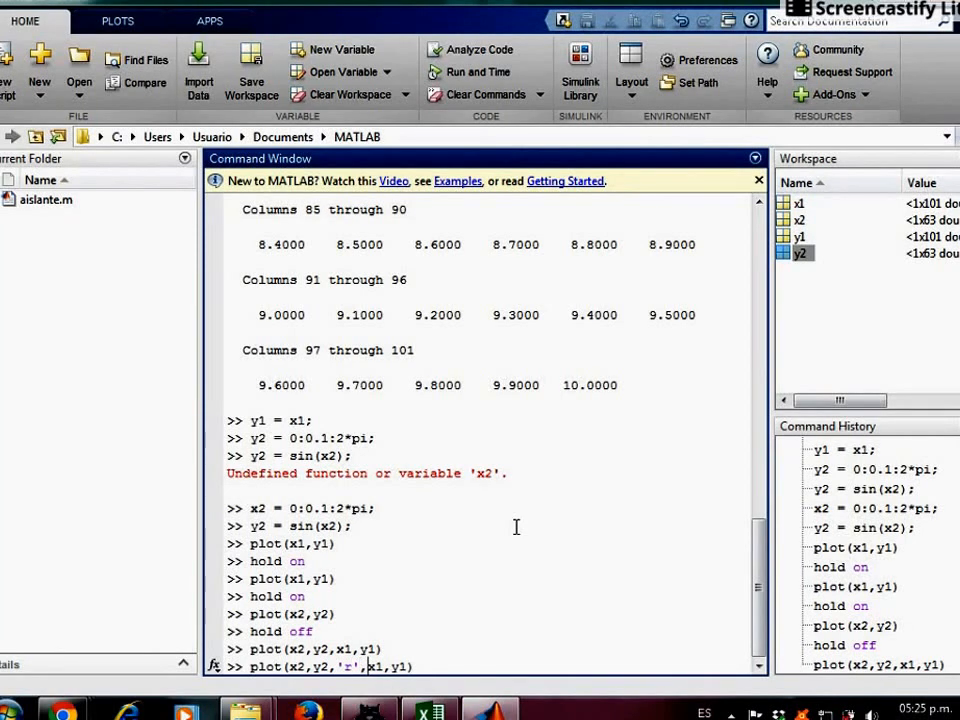
key(Right)
key(Right)
text(,''k)
key(Return)
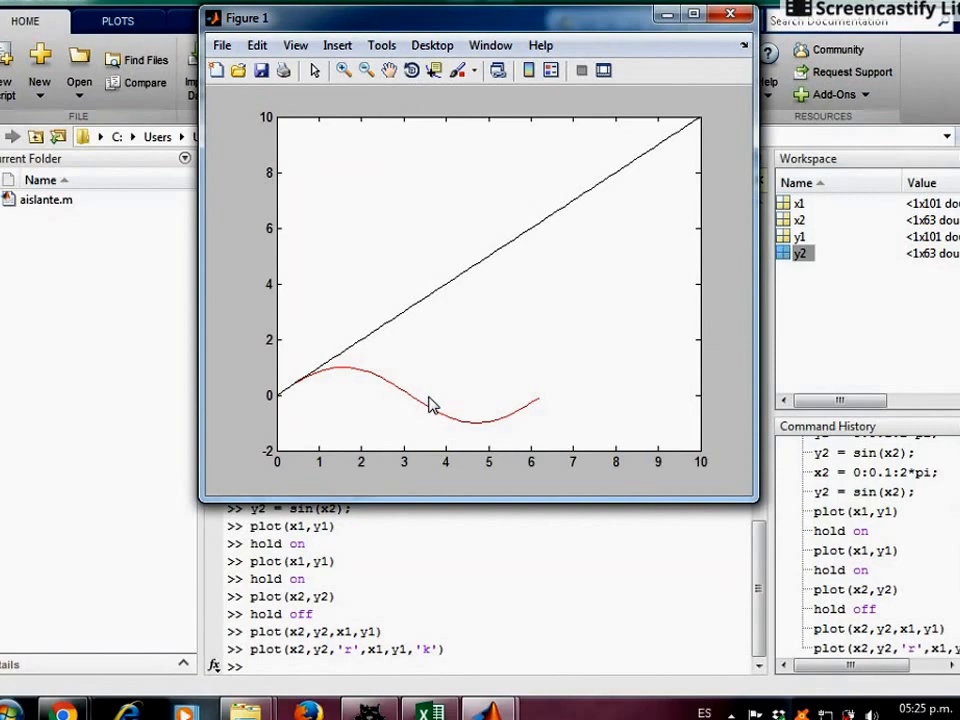
Examine the file types offered for saving Figure 1, keep MATLAB Figure (*.fig) selected and cancel the save
click(223, 47)
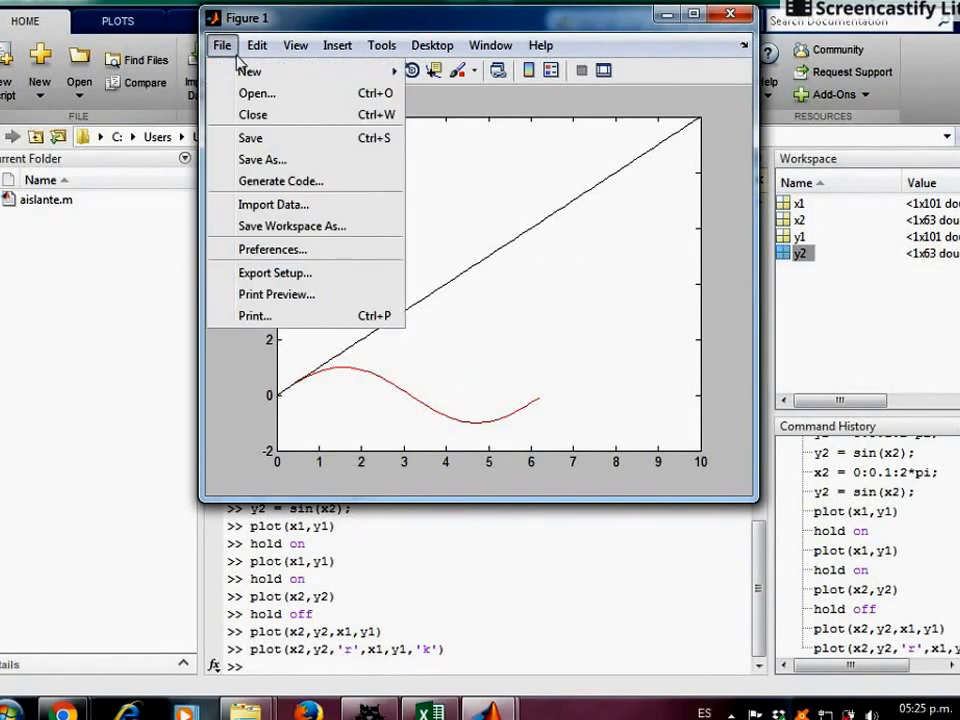
click(291, 166)
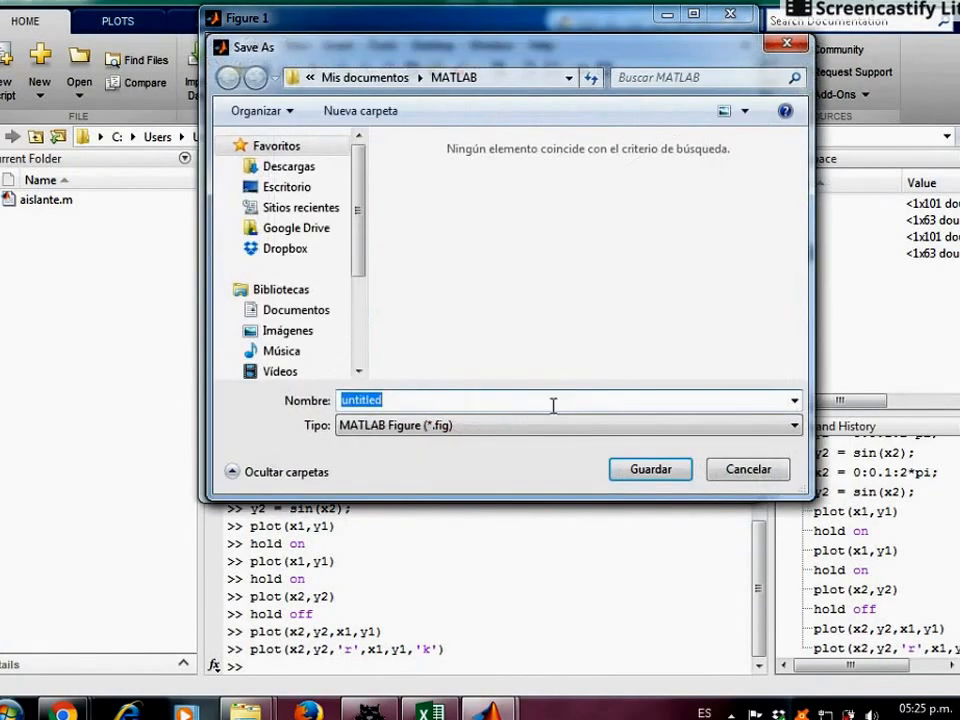
click(795, 426)
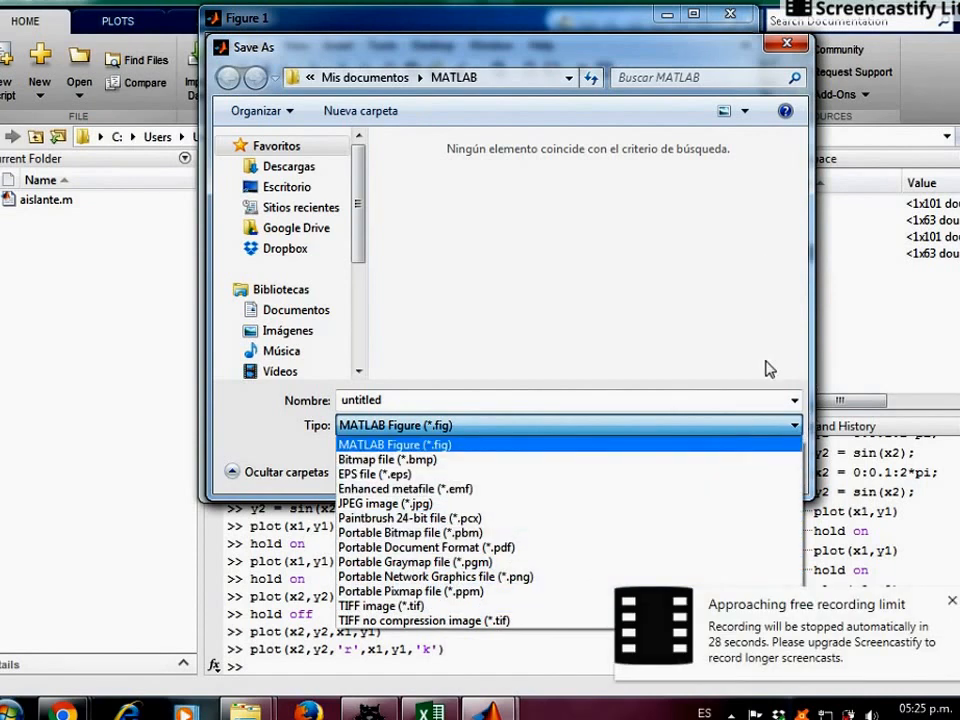
click(709, 448)
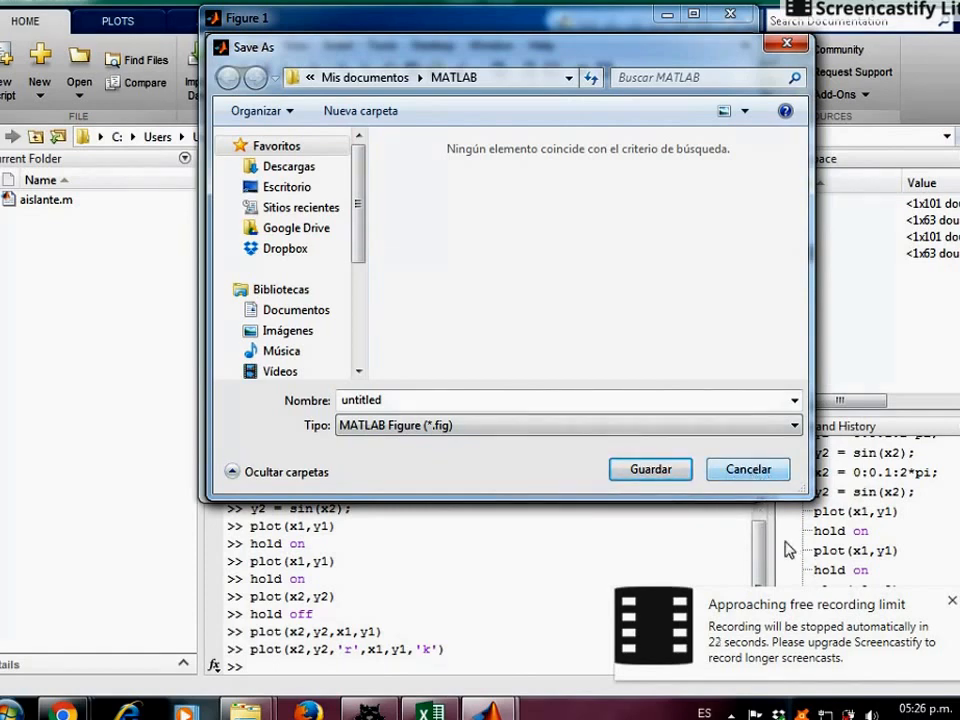
click(762, 473)
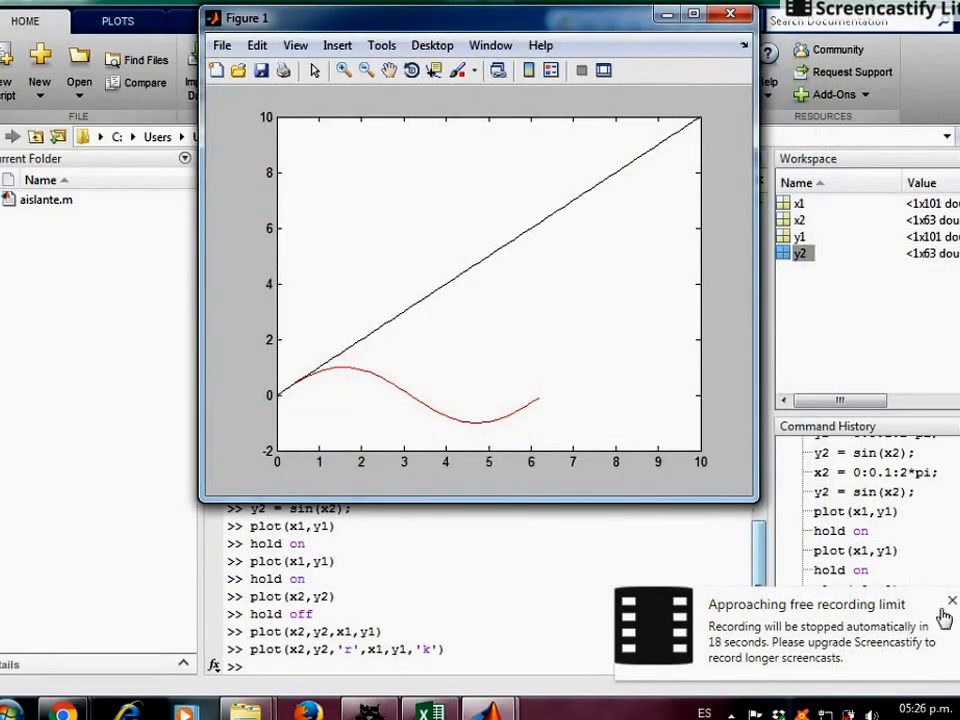
Close Figure 1 and return to the command window
click(953, 602)
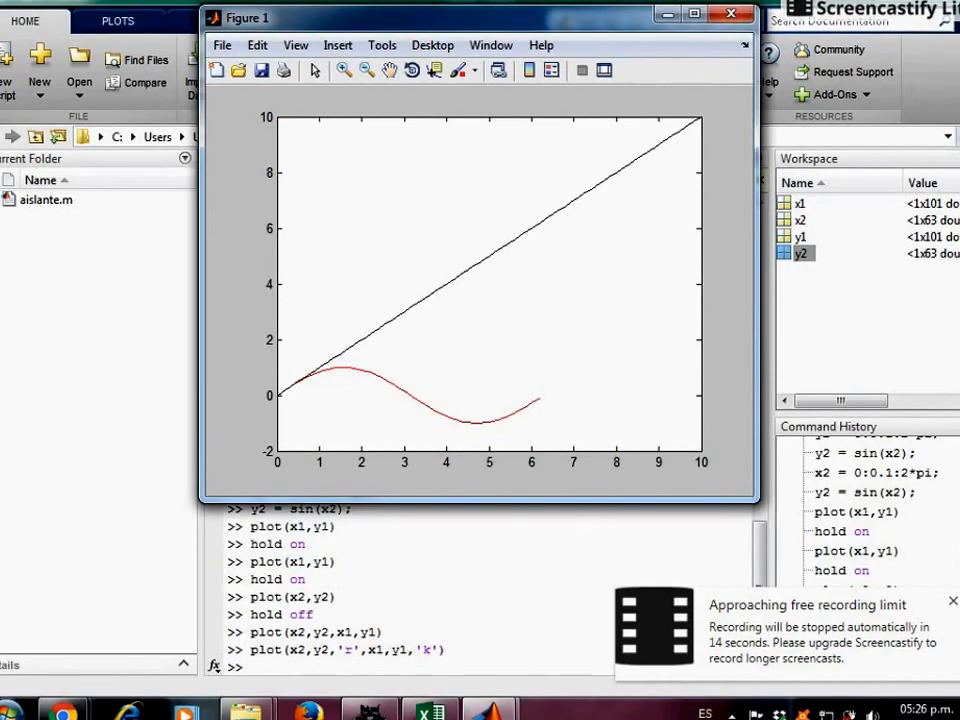
click(732, 16)
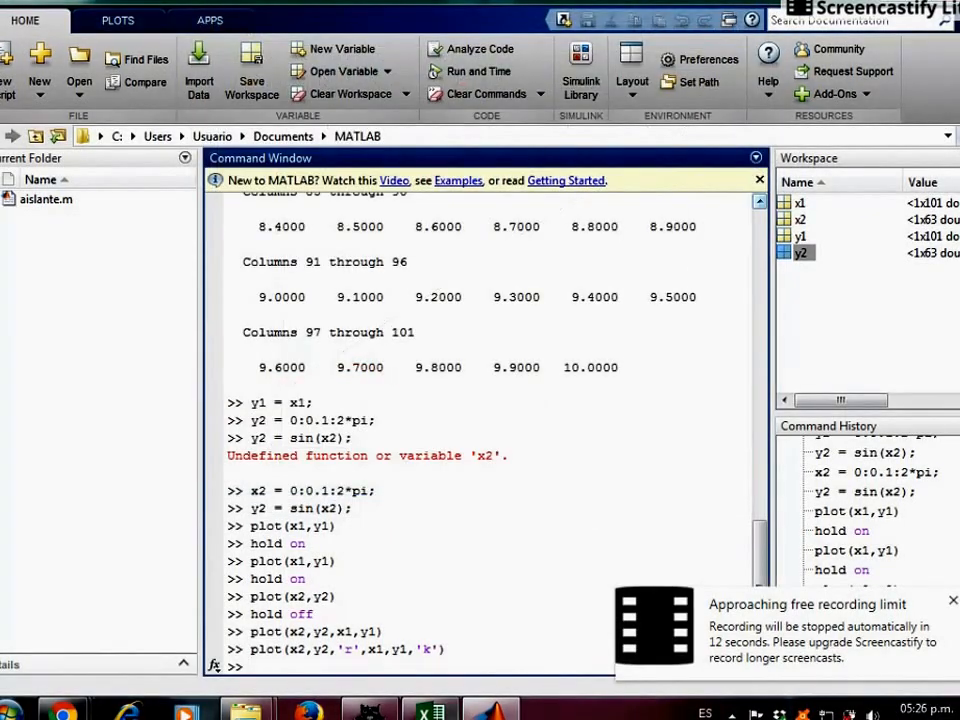